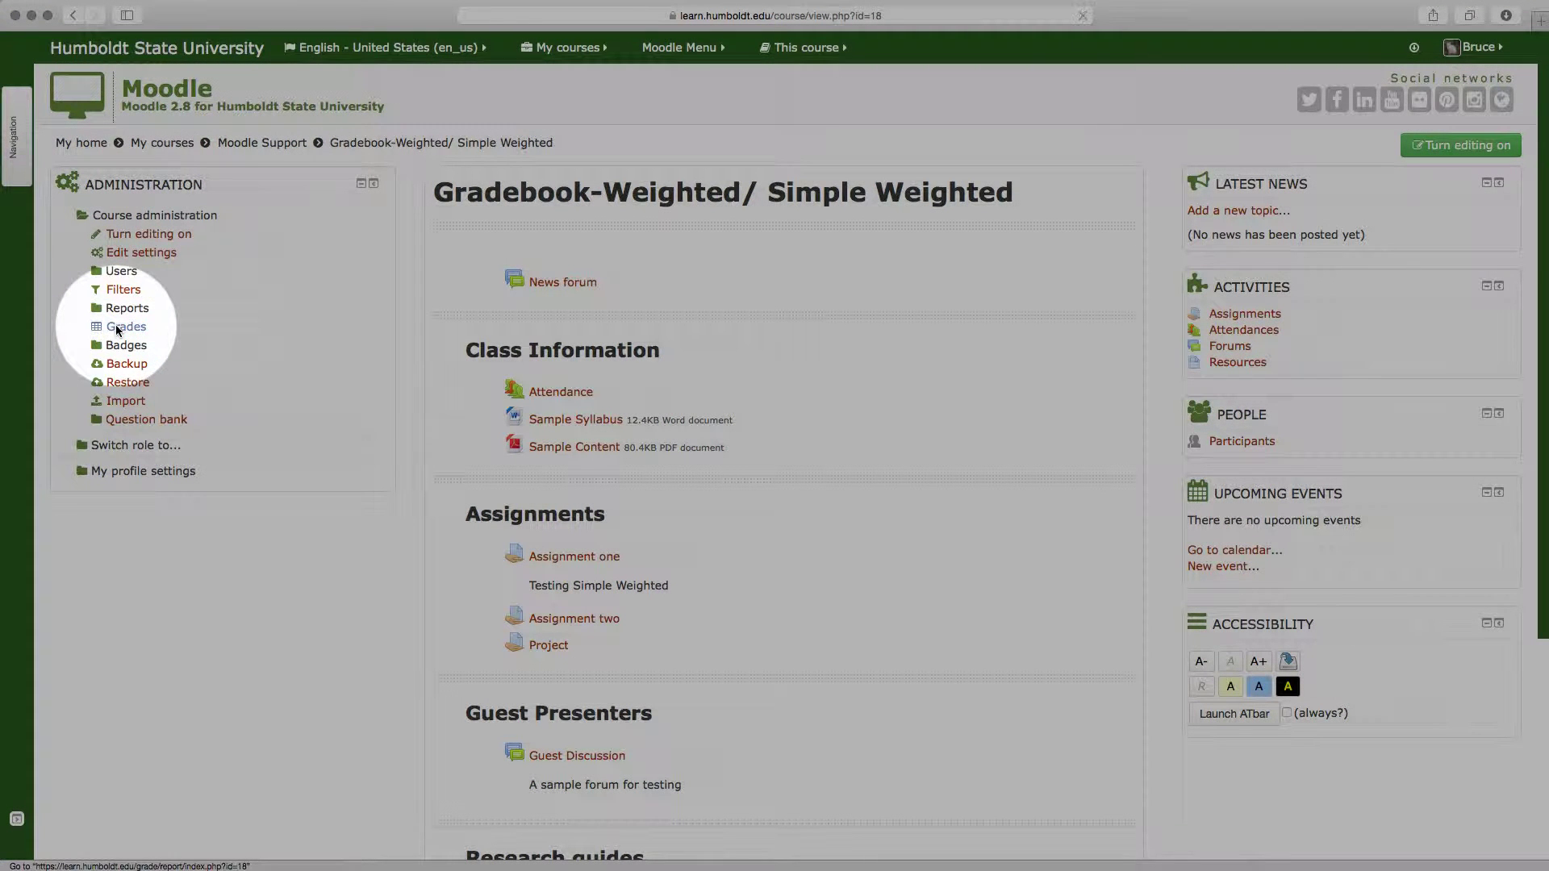
Step: Open the gradebook's Categories and items setup, showing Homework, Attendance and Participation at 0.0 weight
left_click(114, 326)
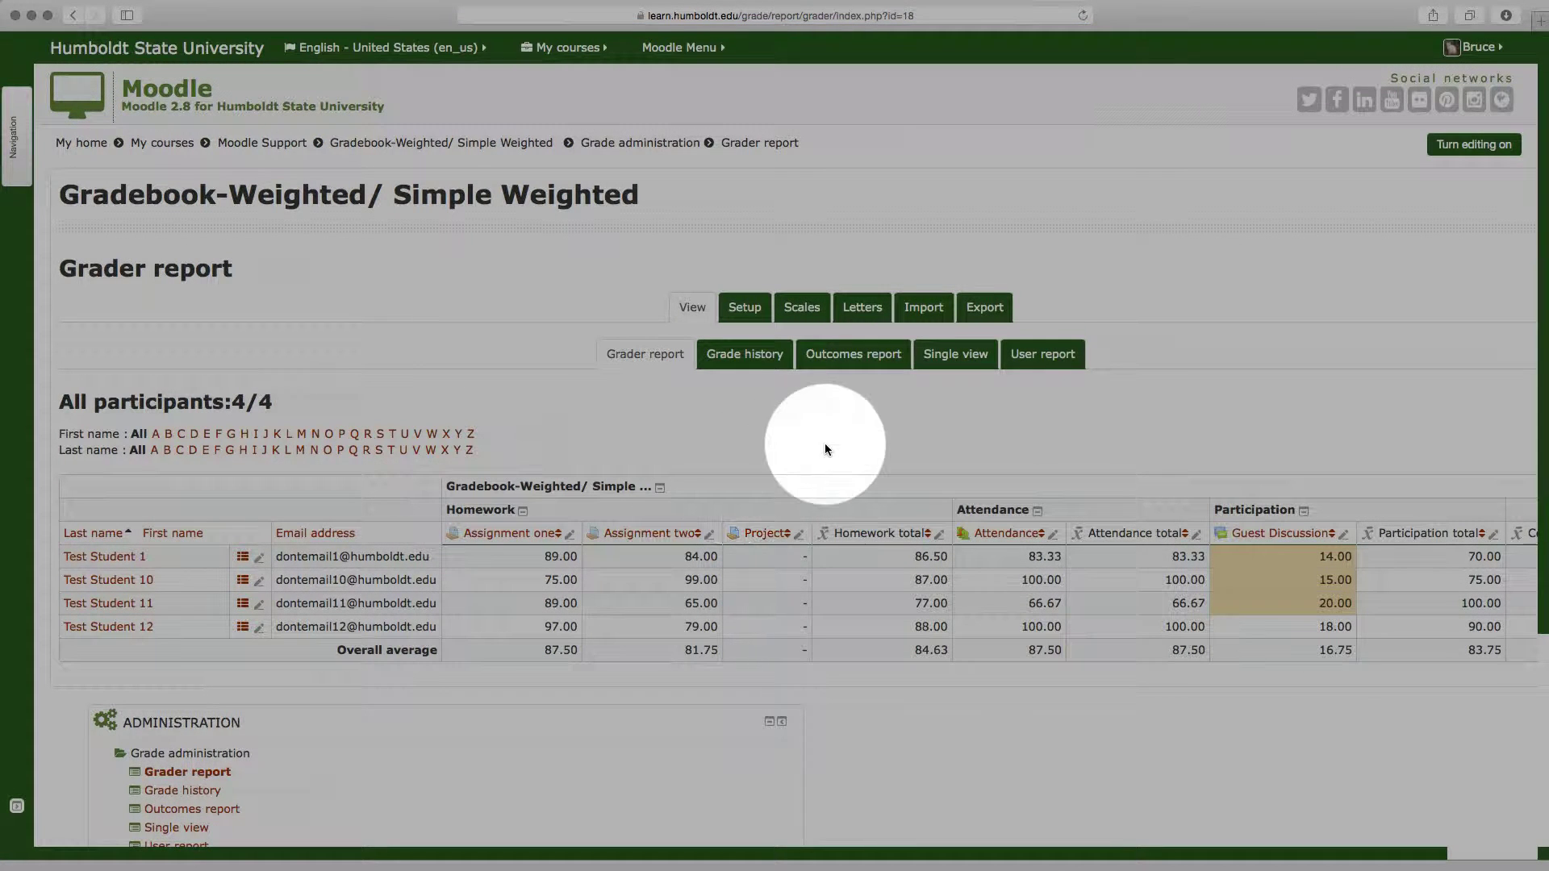
left_click(746, 307)
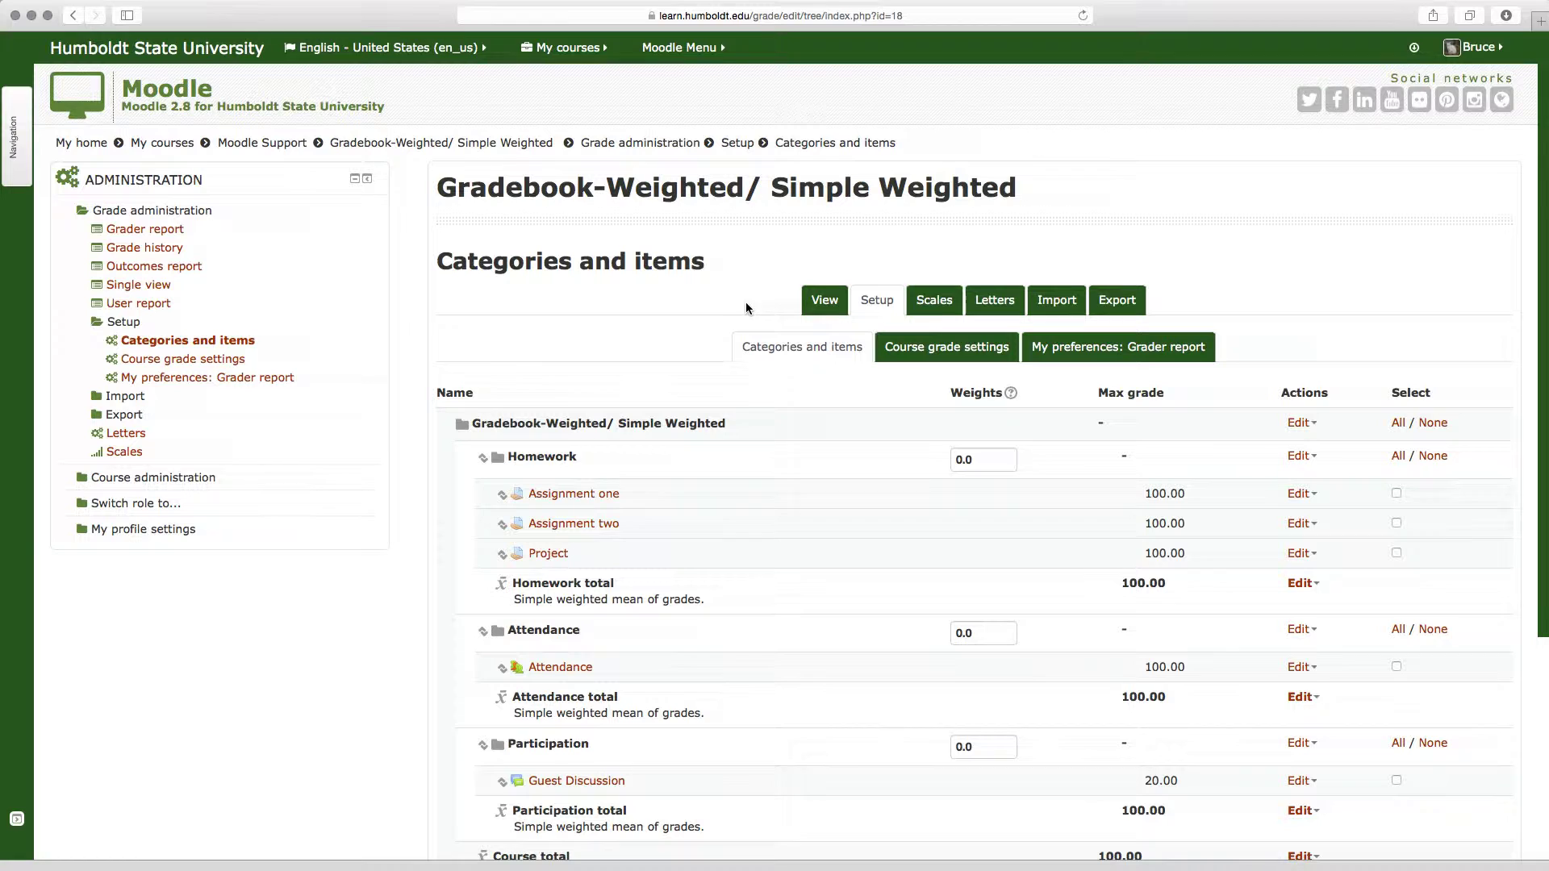
scroll(1307, 306, "down", 1)
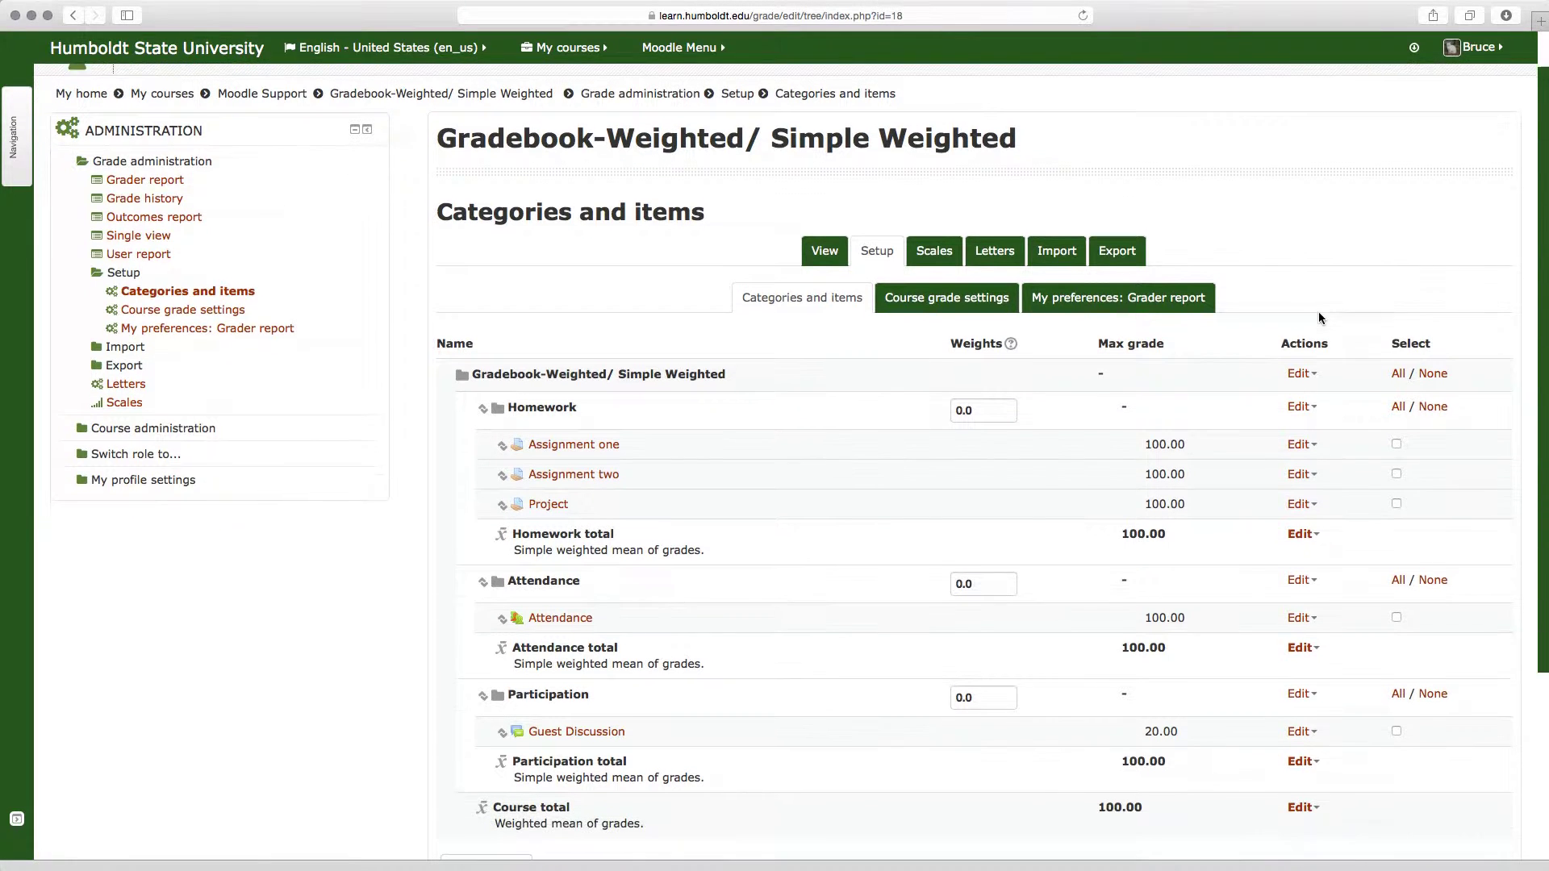
scroll(1324, 313, "down", 1)
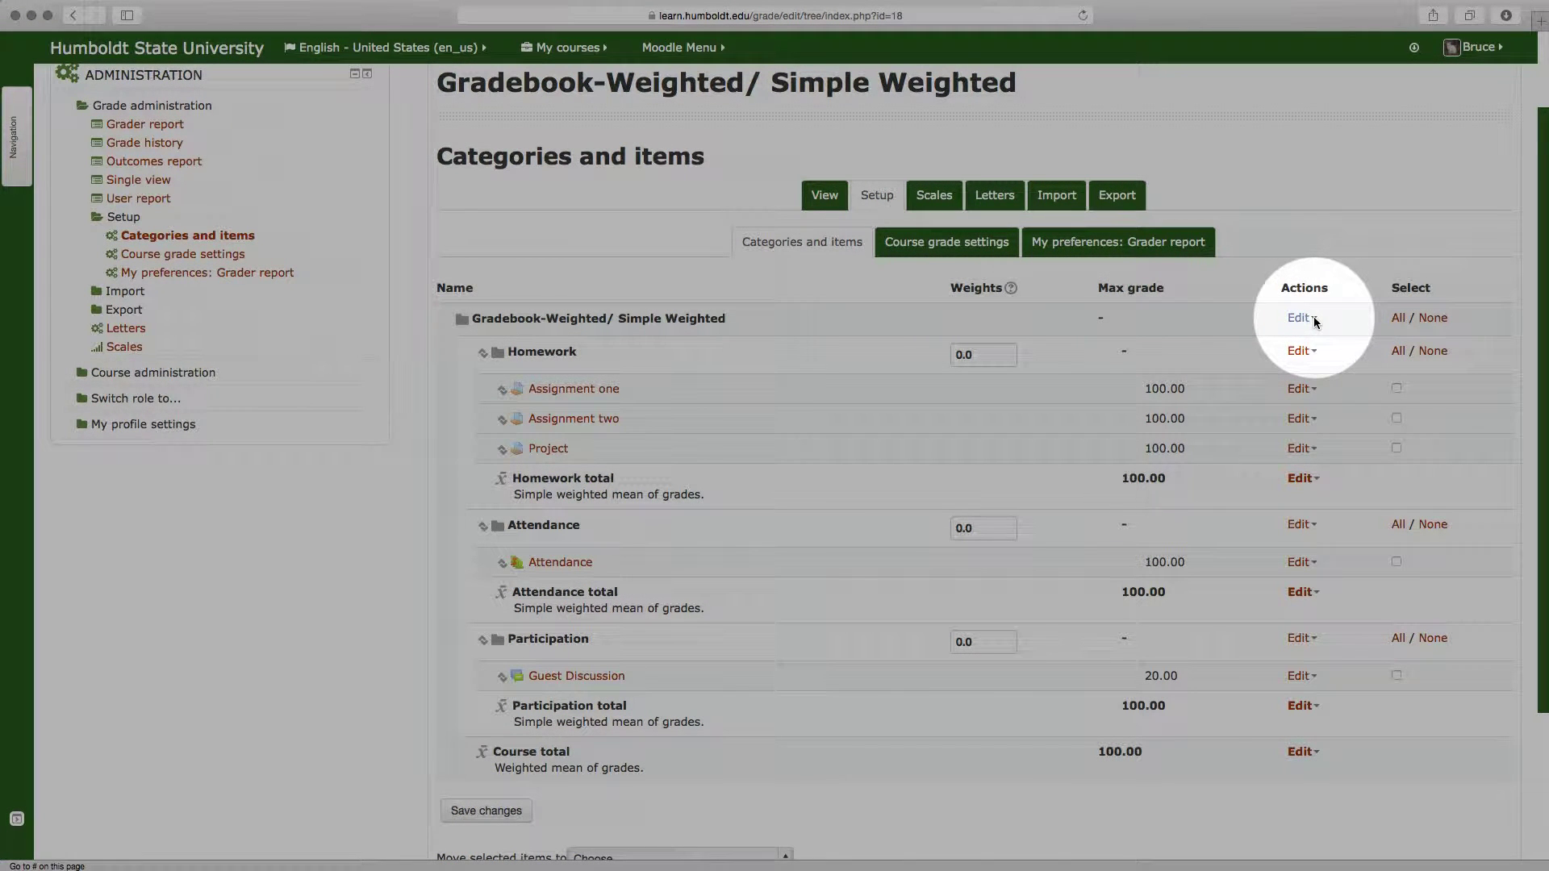
left_click(1314, 317)
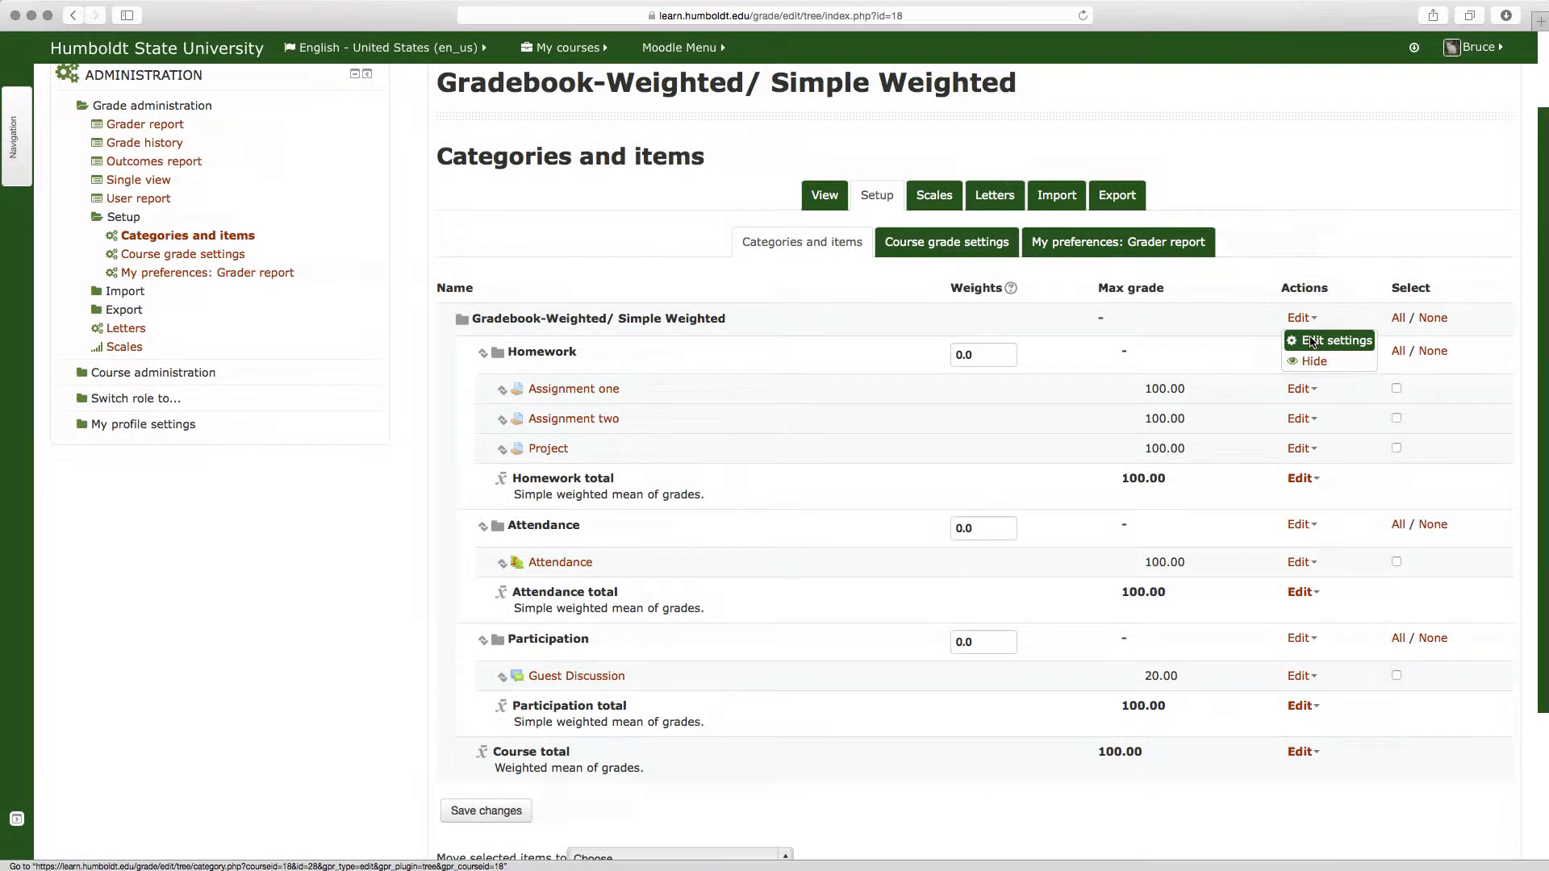
left_click(1312, 341)
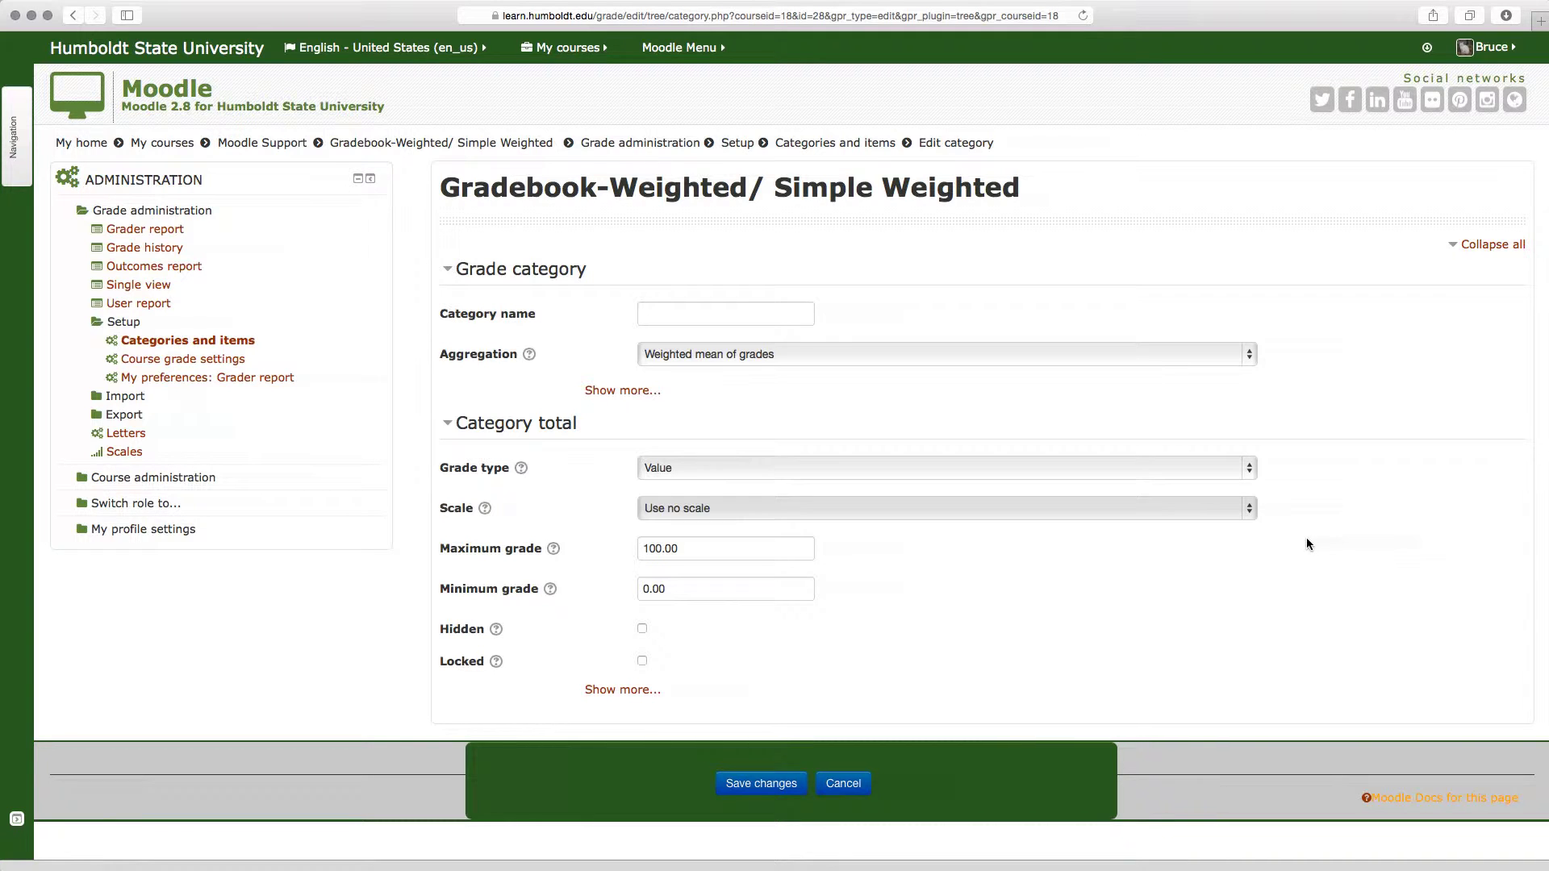
left_click(843, 784)
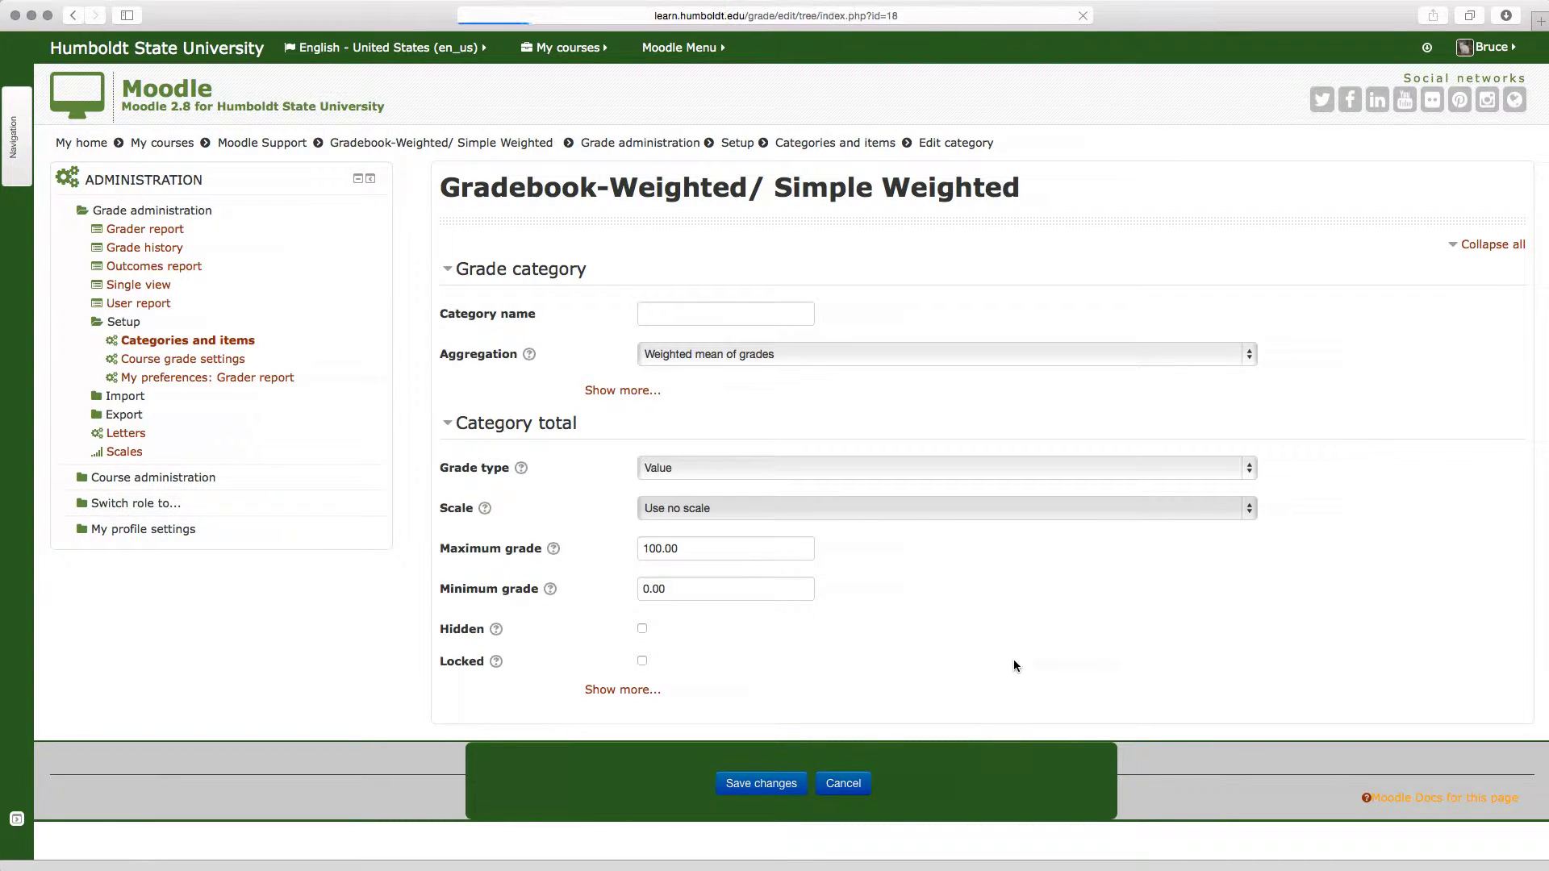
scroll(1376, 629, "down", 1)
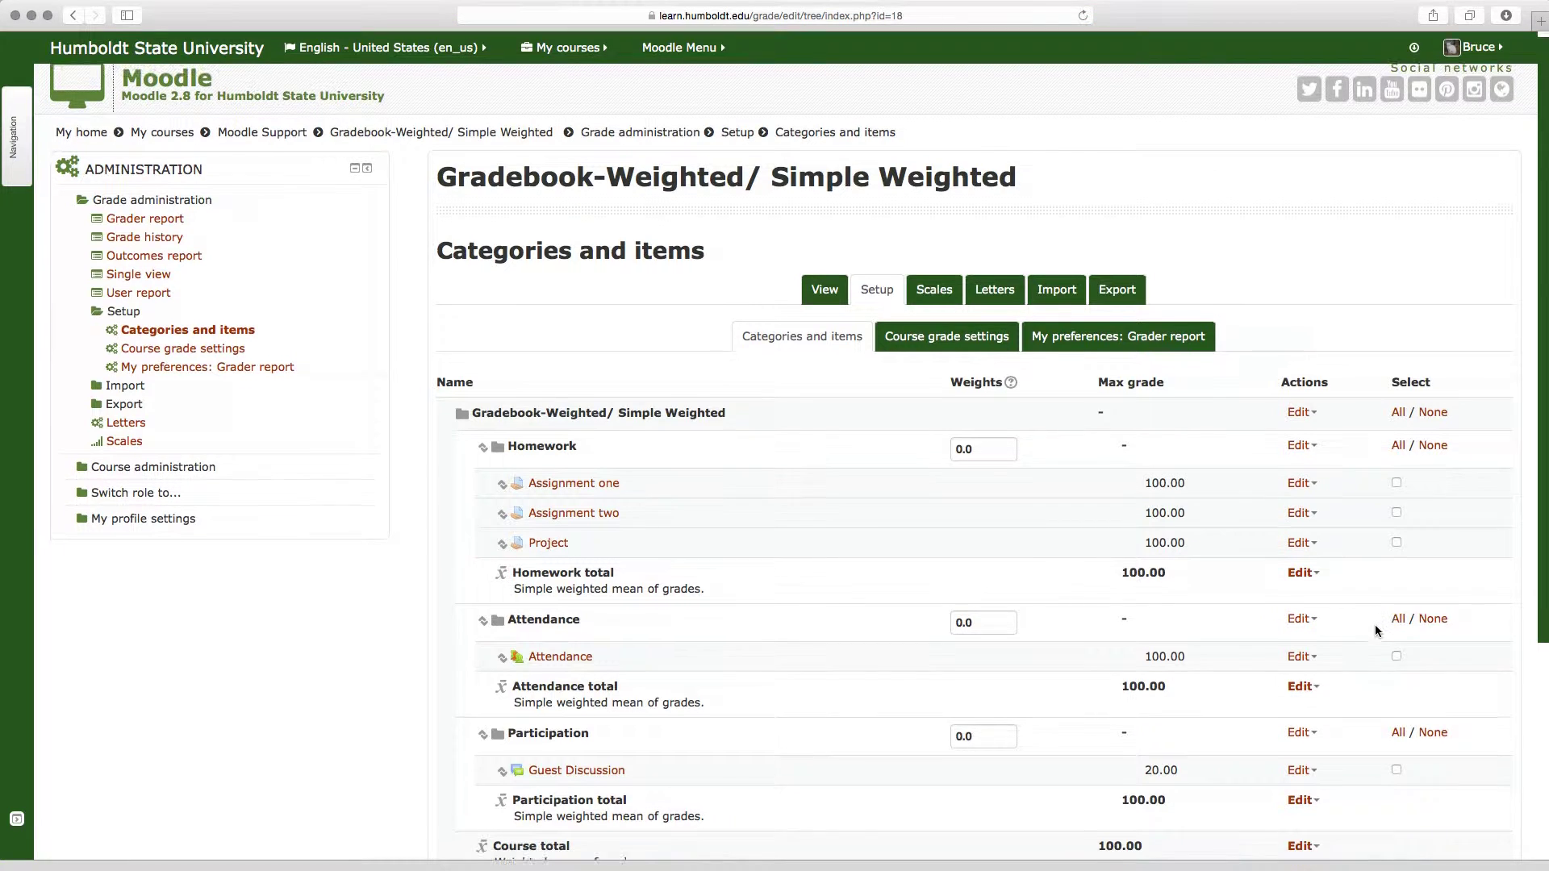
scroll(1377, 630, "down", 2)
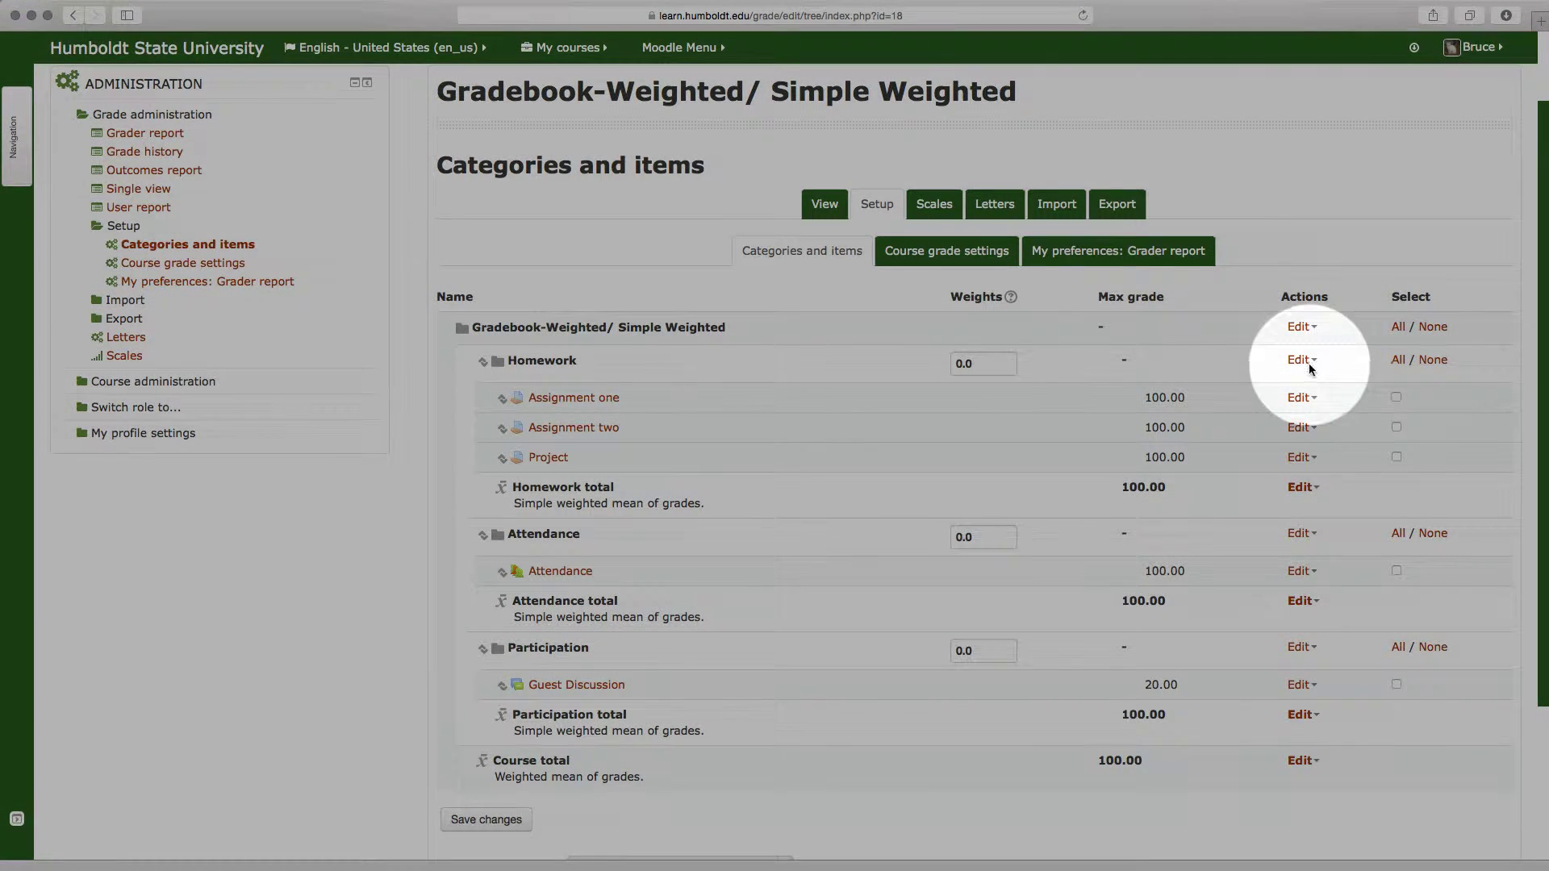
left_click(1306, 361)
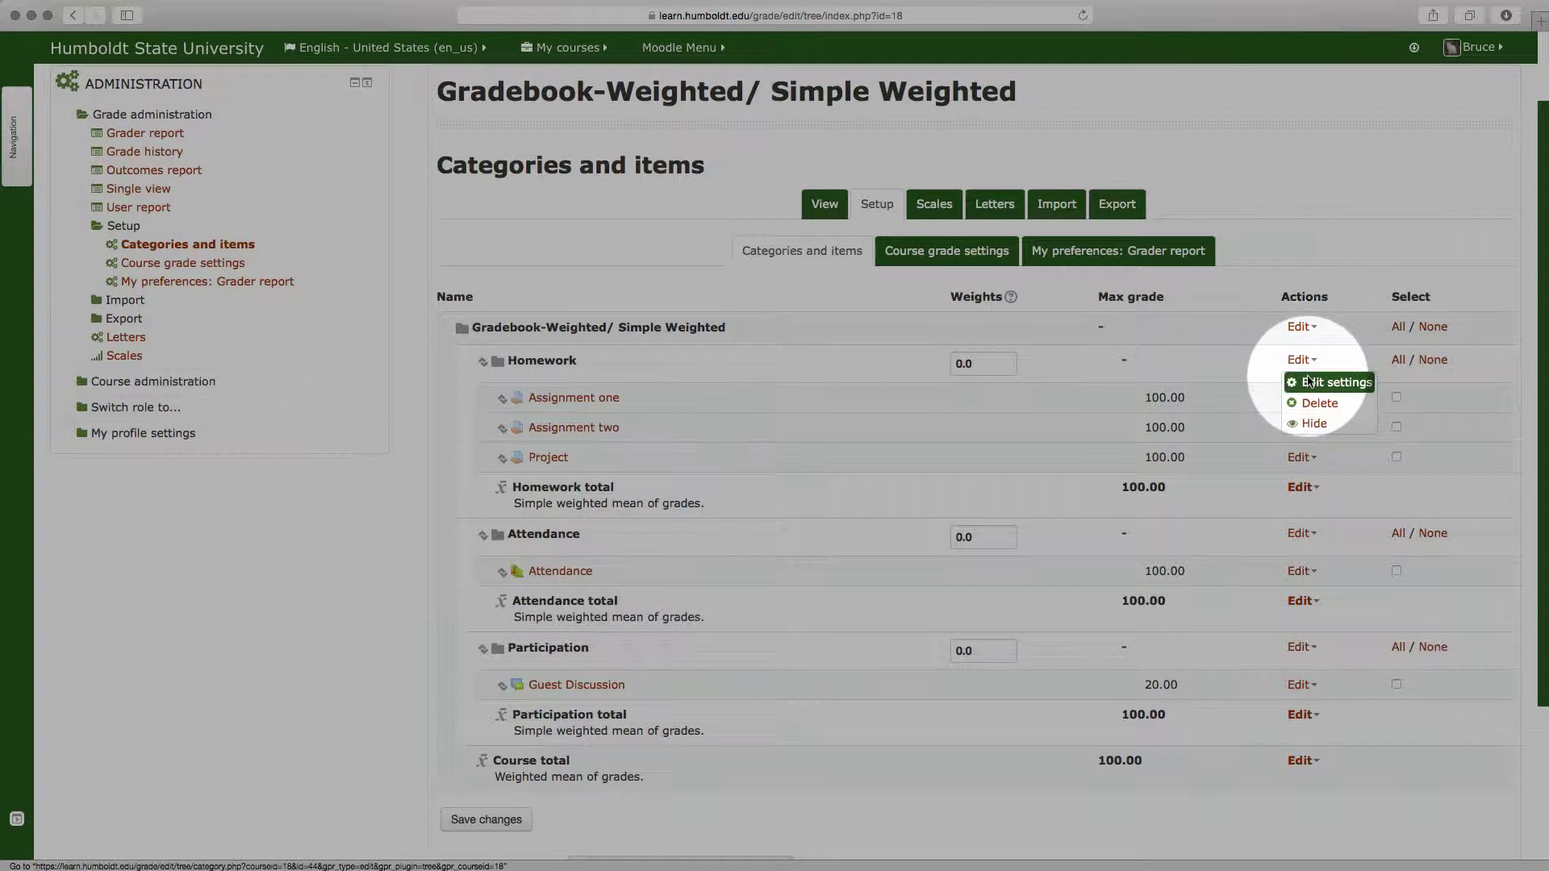
left_click(1310, 384)
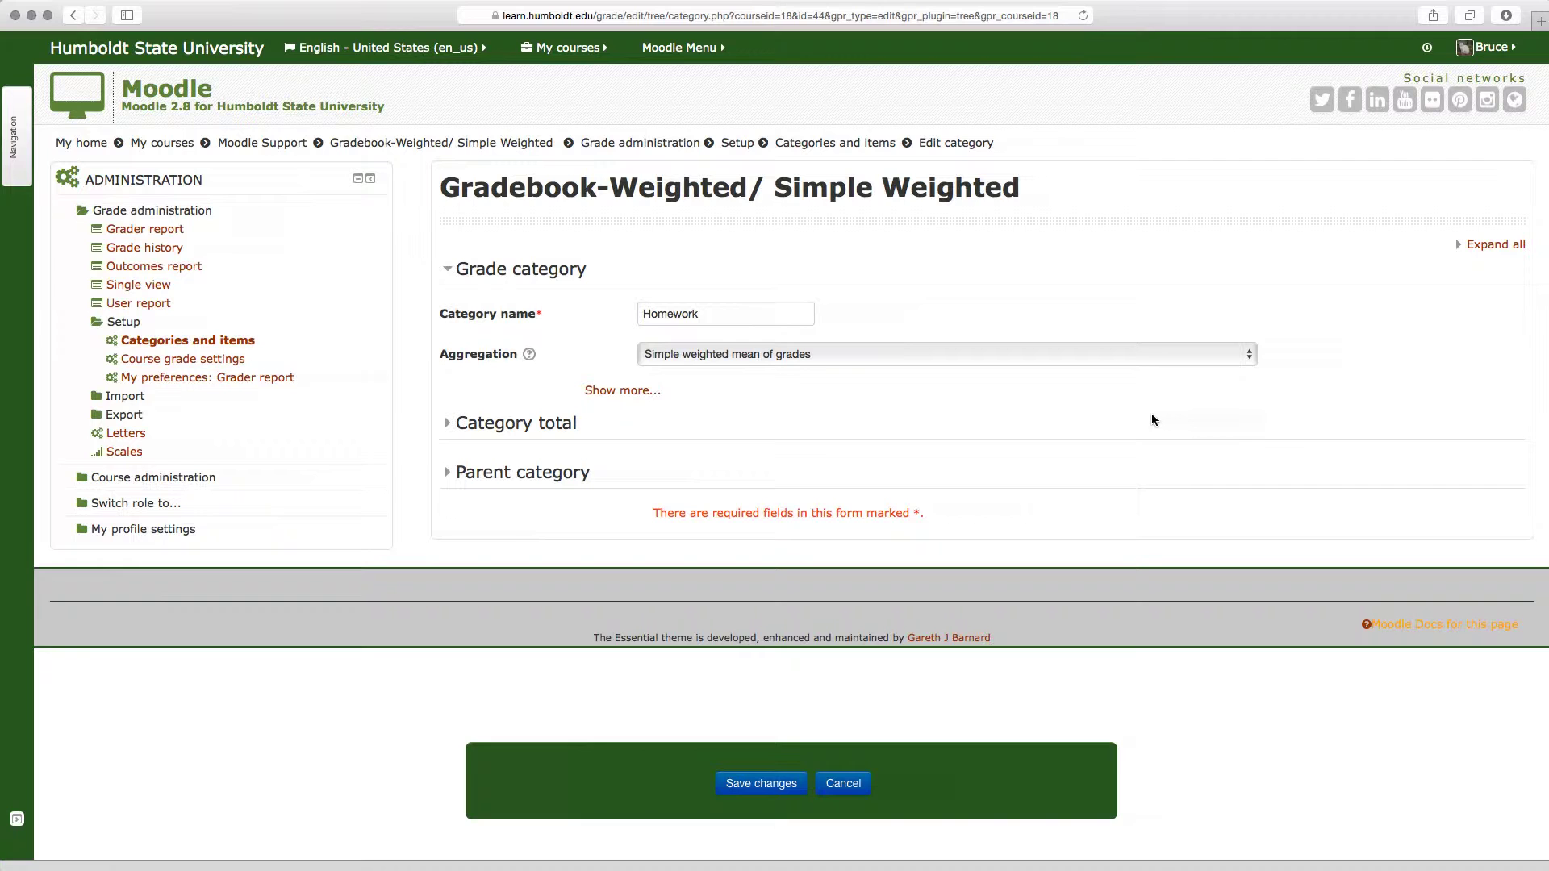
left_click(839, 785)
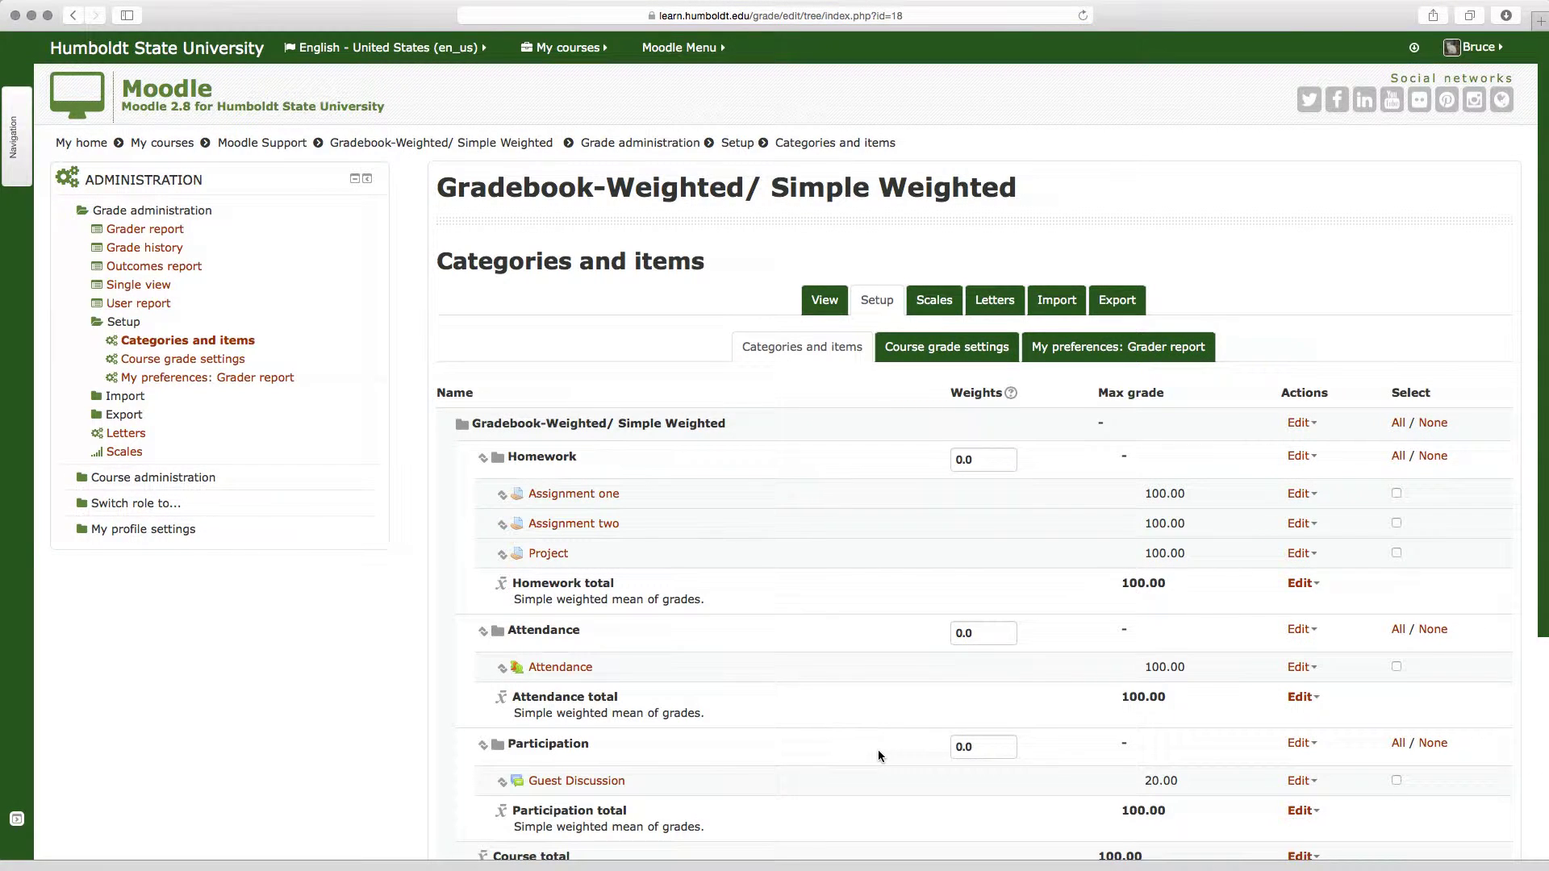
scroll(878, 749, "down", 2)
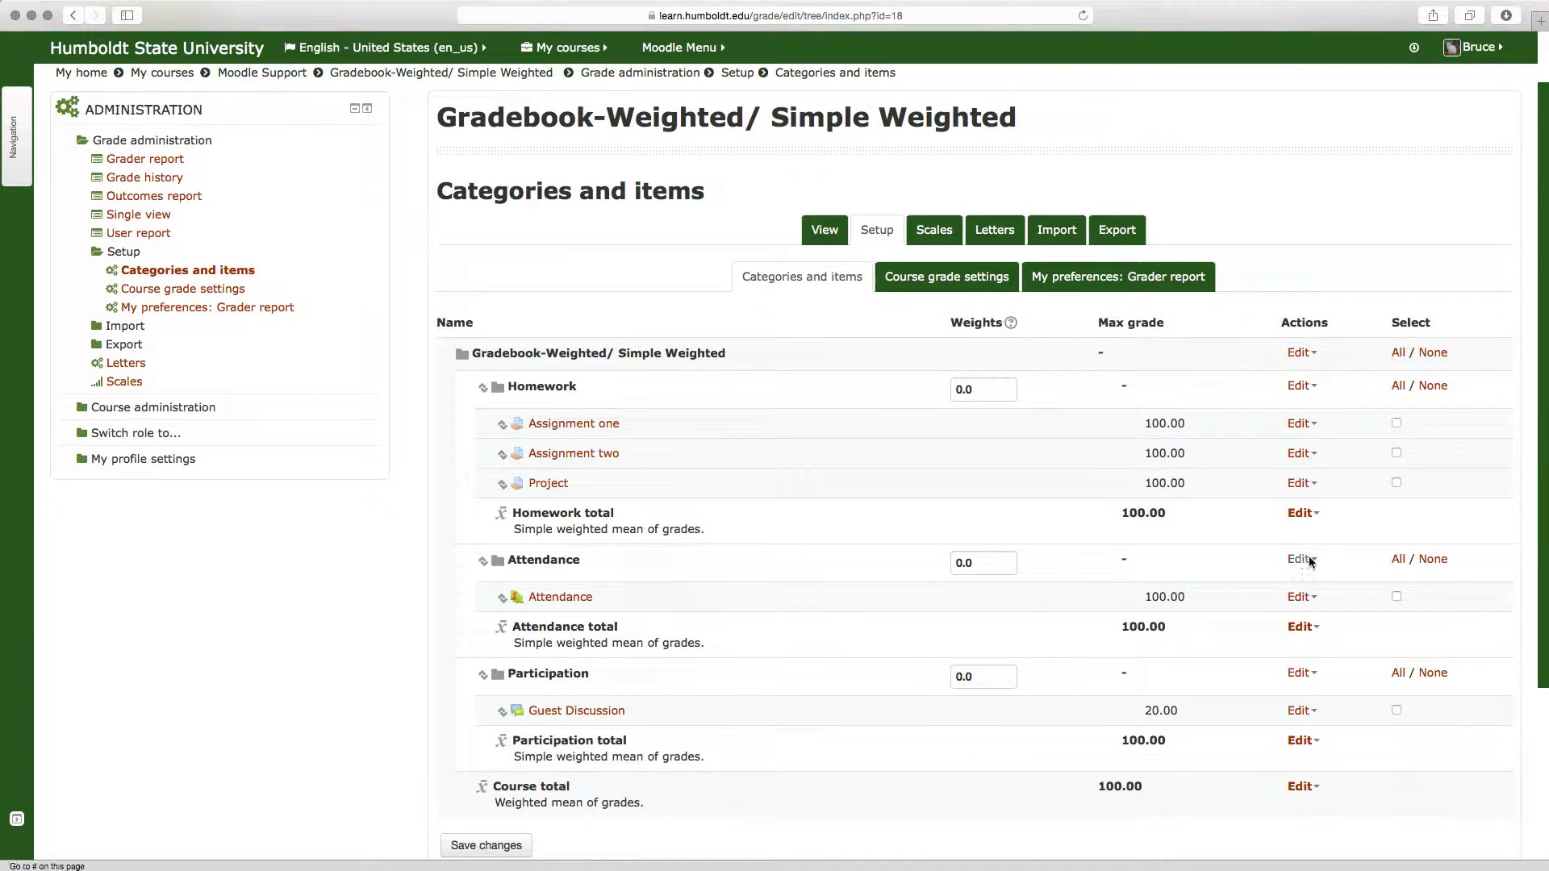
left_click(1300, 559)
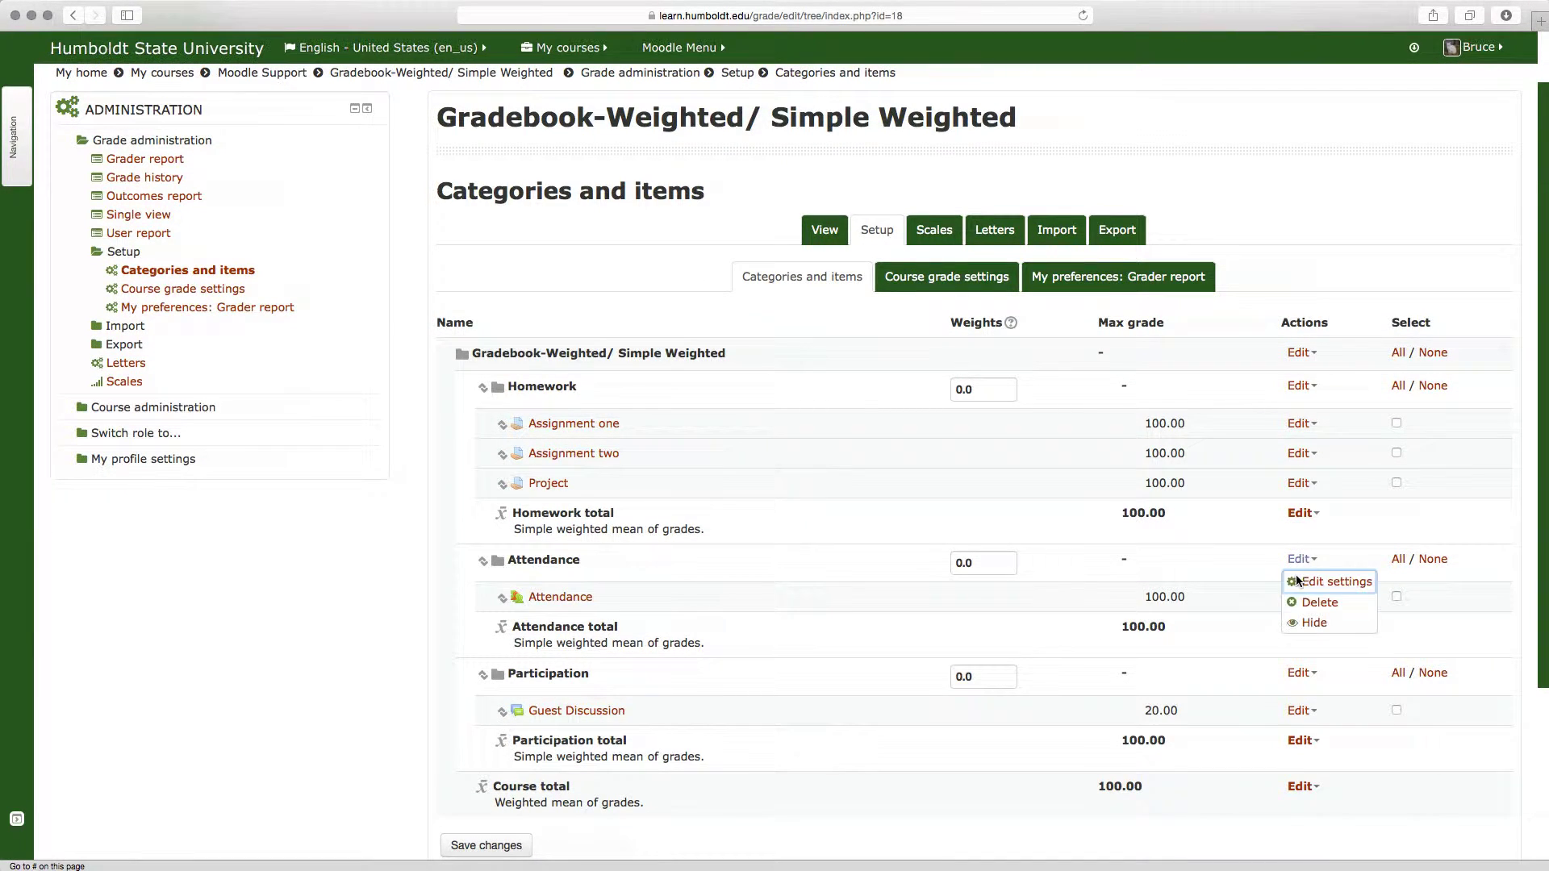
left_click(1316, 584)
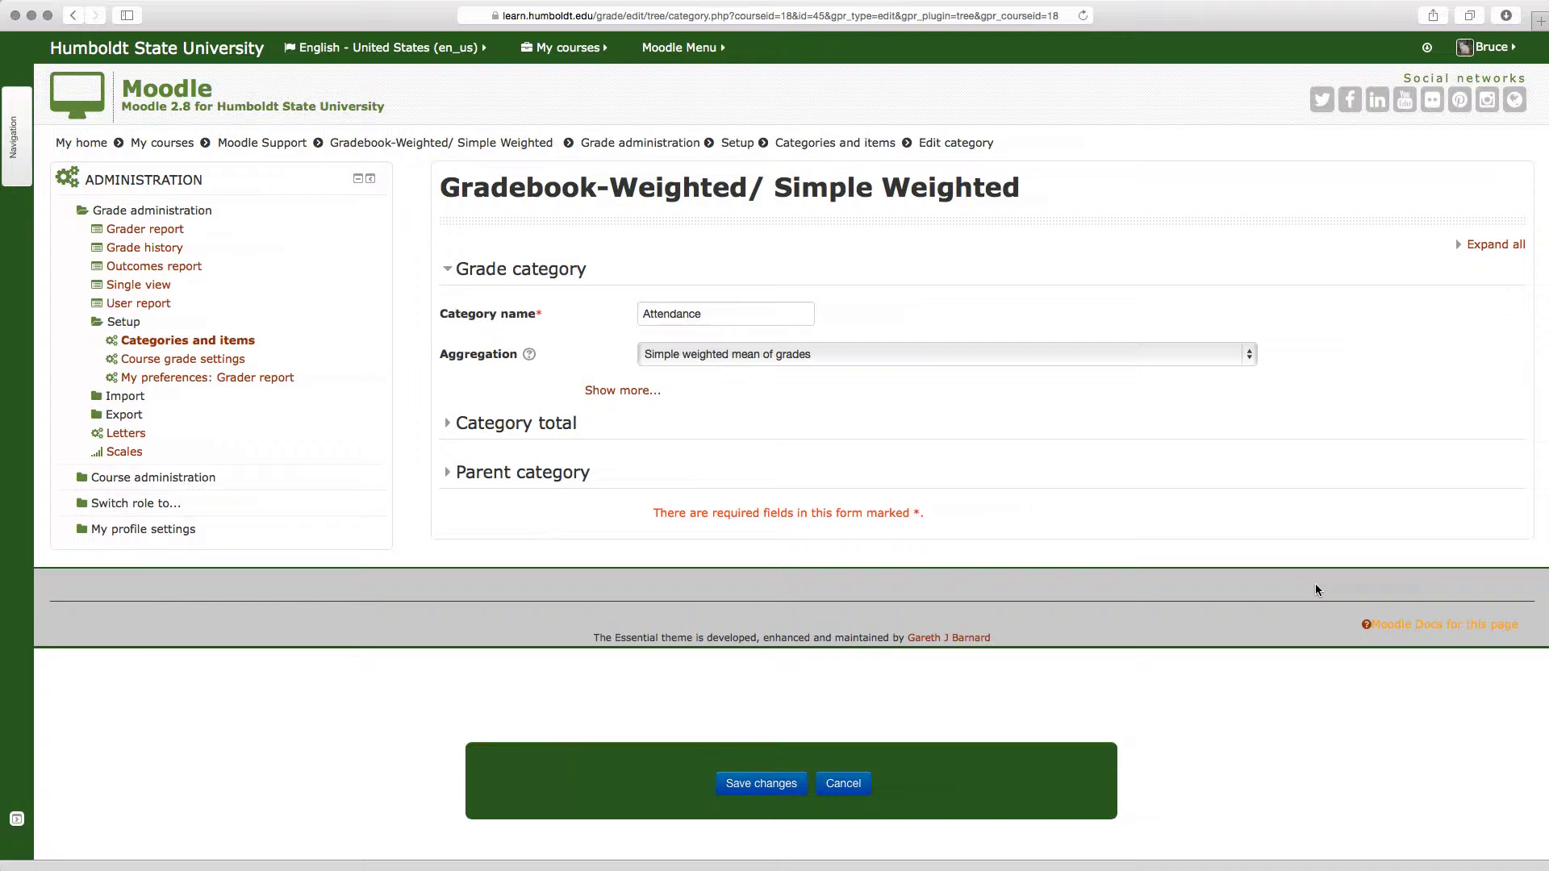
left_click(867, 780)
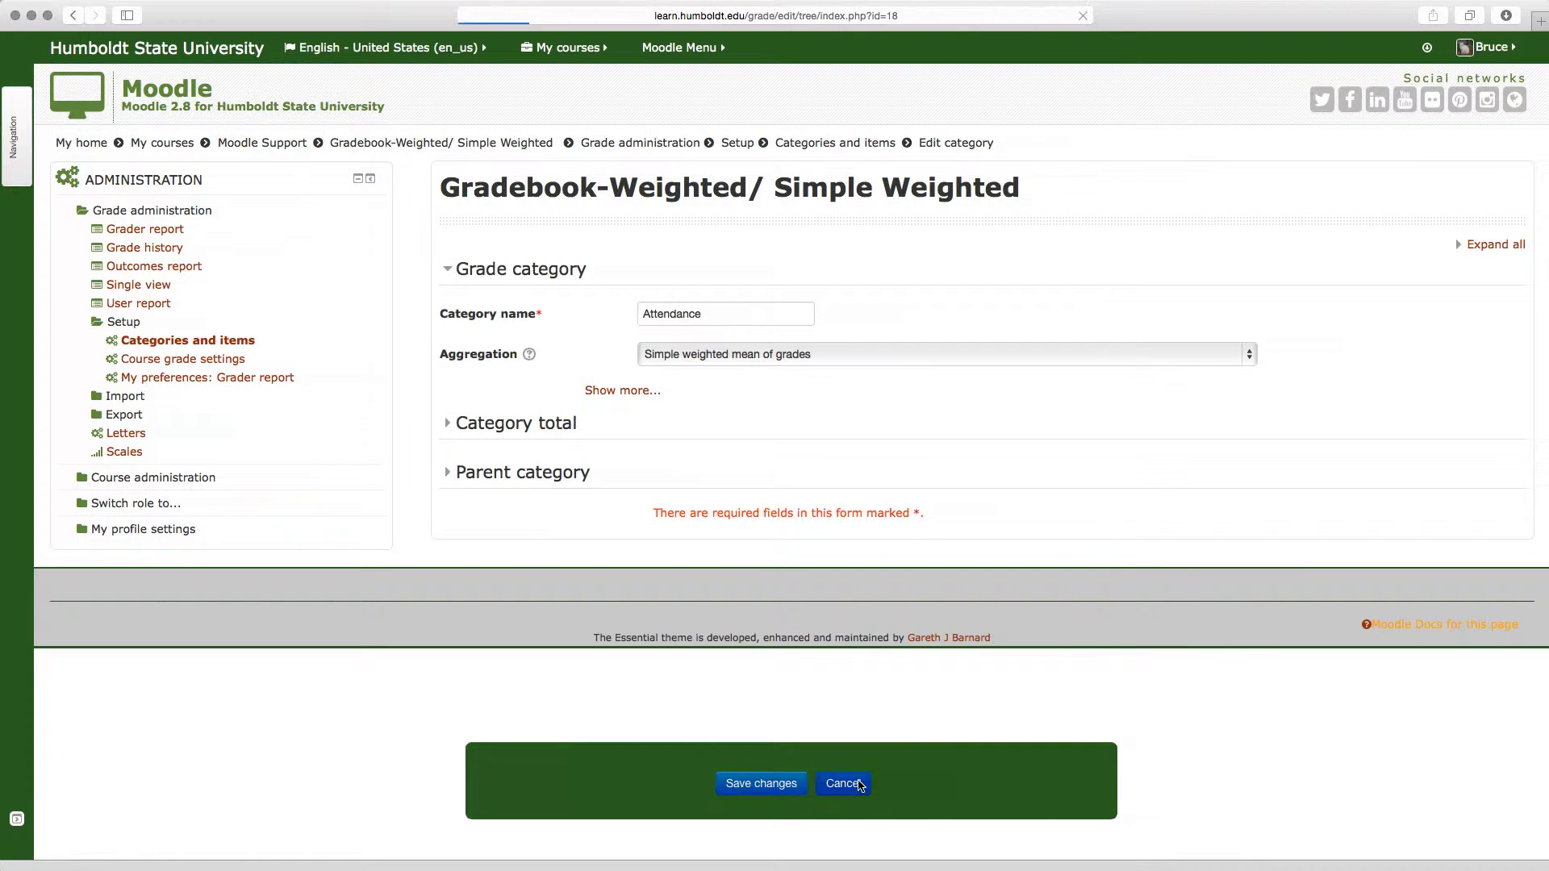
scroll(893, 763, "down", 2)
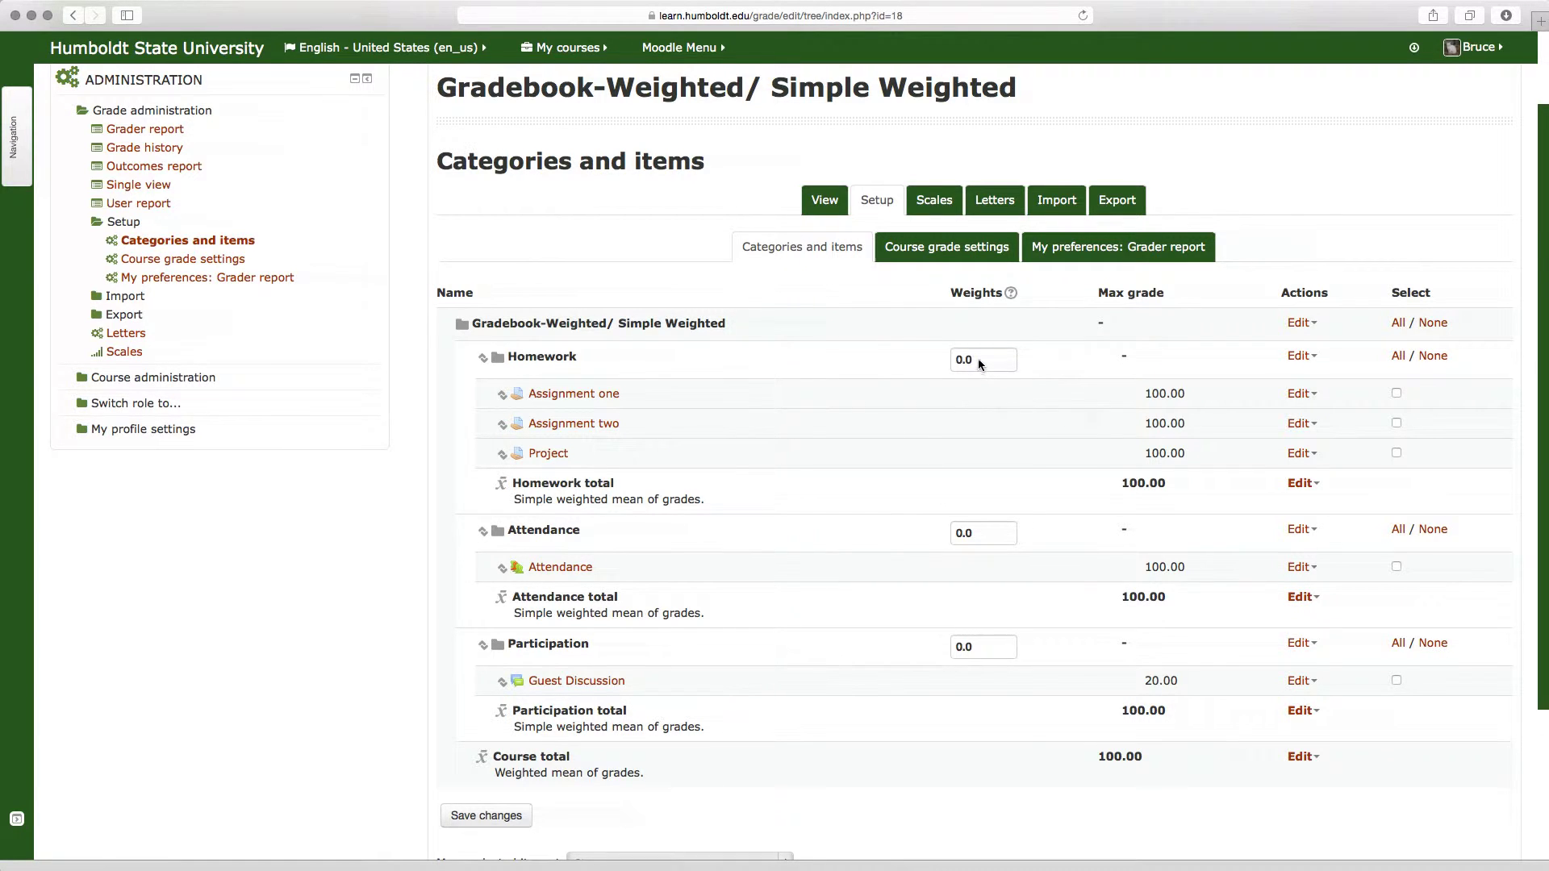
Step: Enter category weights of 20 for Homework, 20 for Attendance and 60 for Participation
left_click_drag(979, 363, 942, 360)
type("2")
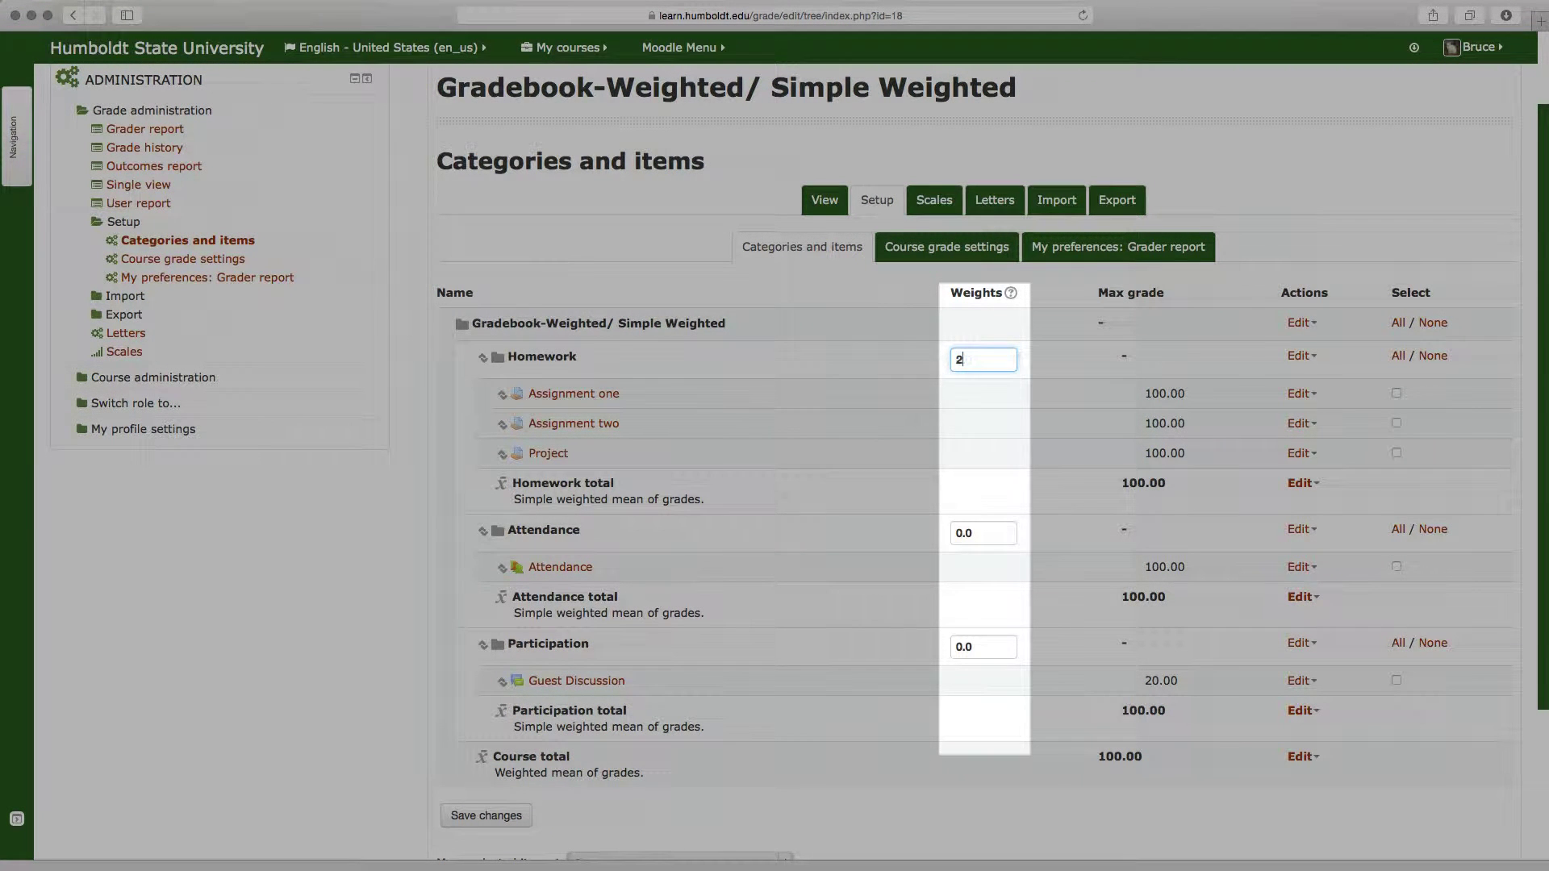
type("0")
left_click(980, 533)
type("2")
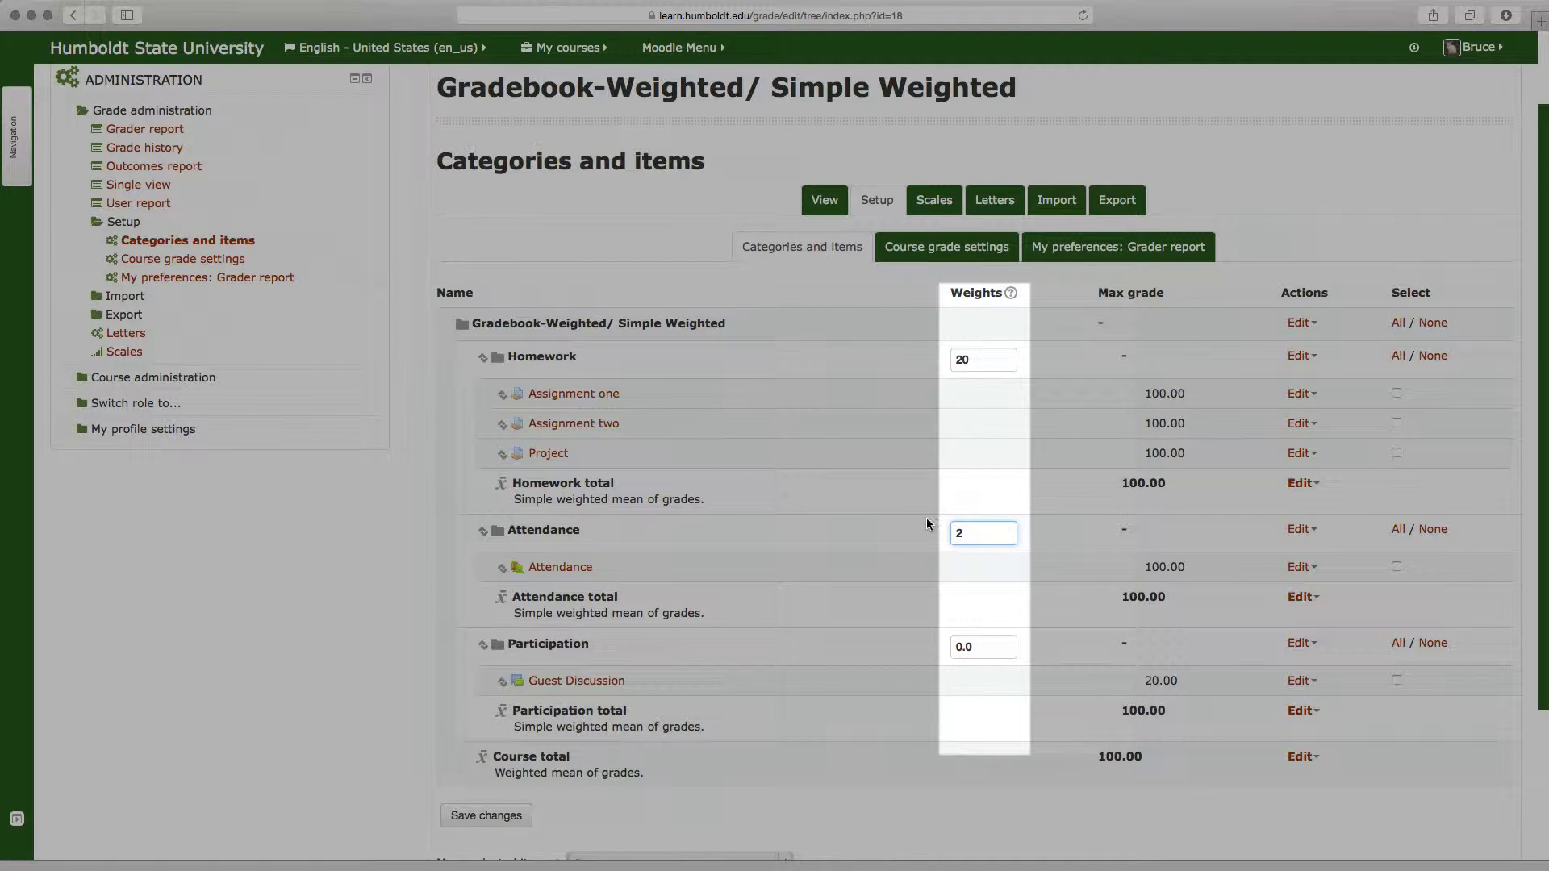
type("0")
left_click(1000, 648)
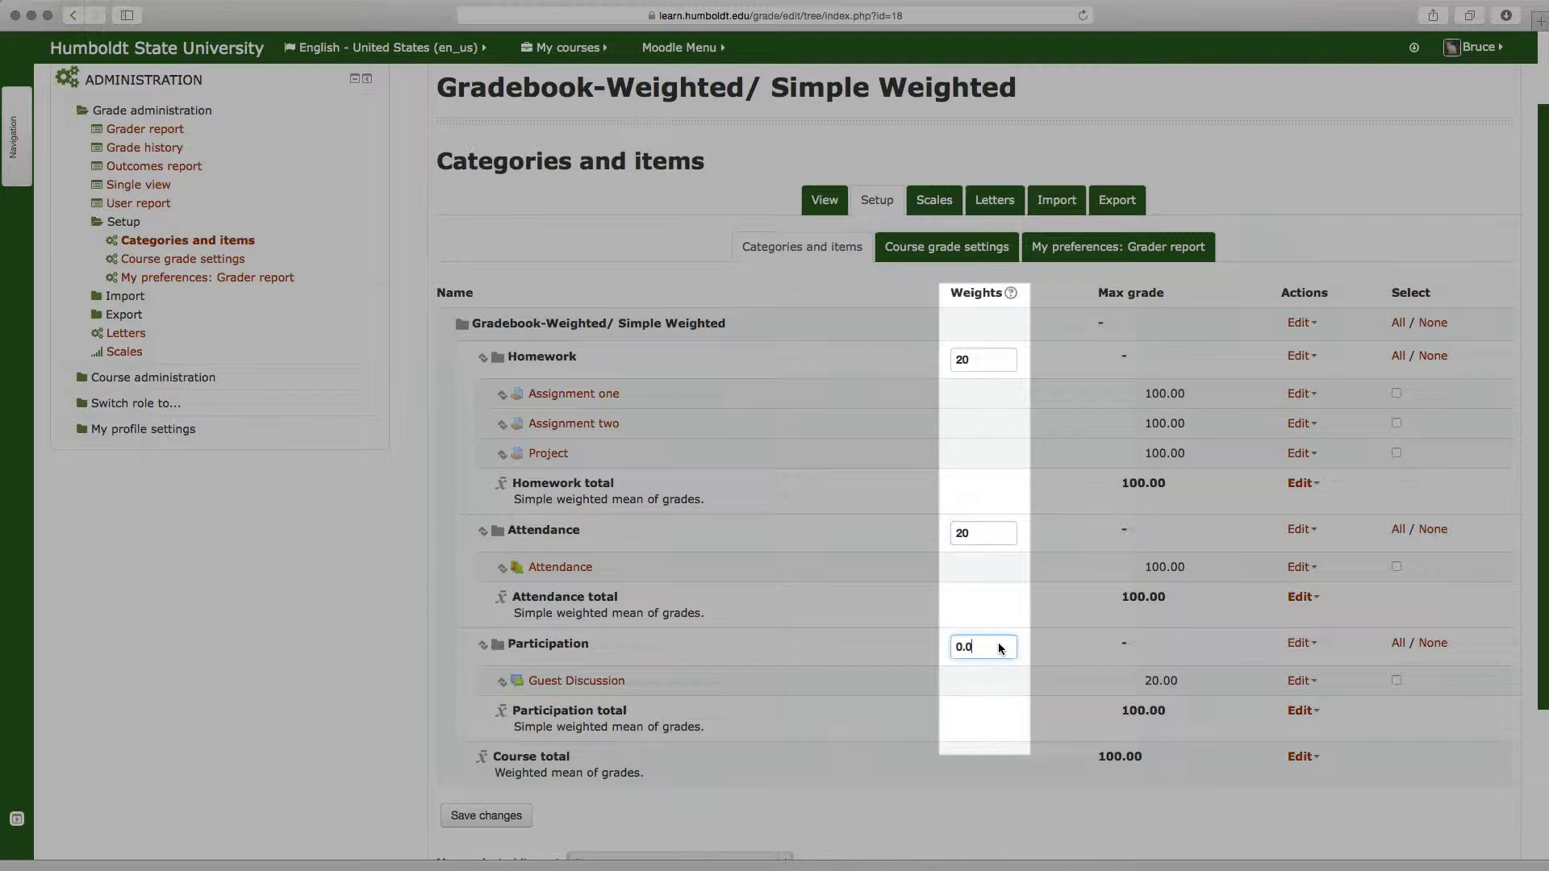
left_click_drag(1000, 647, 898, 641)
type("60")
left_click(946, 796)
scroll(947, 792, "down", 2)
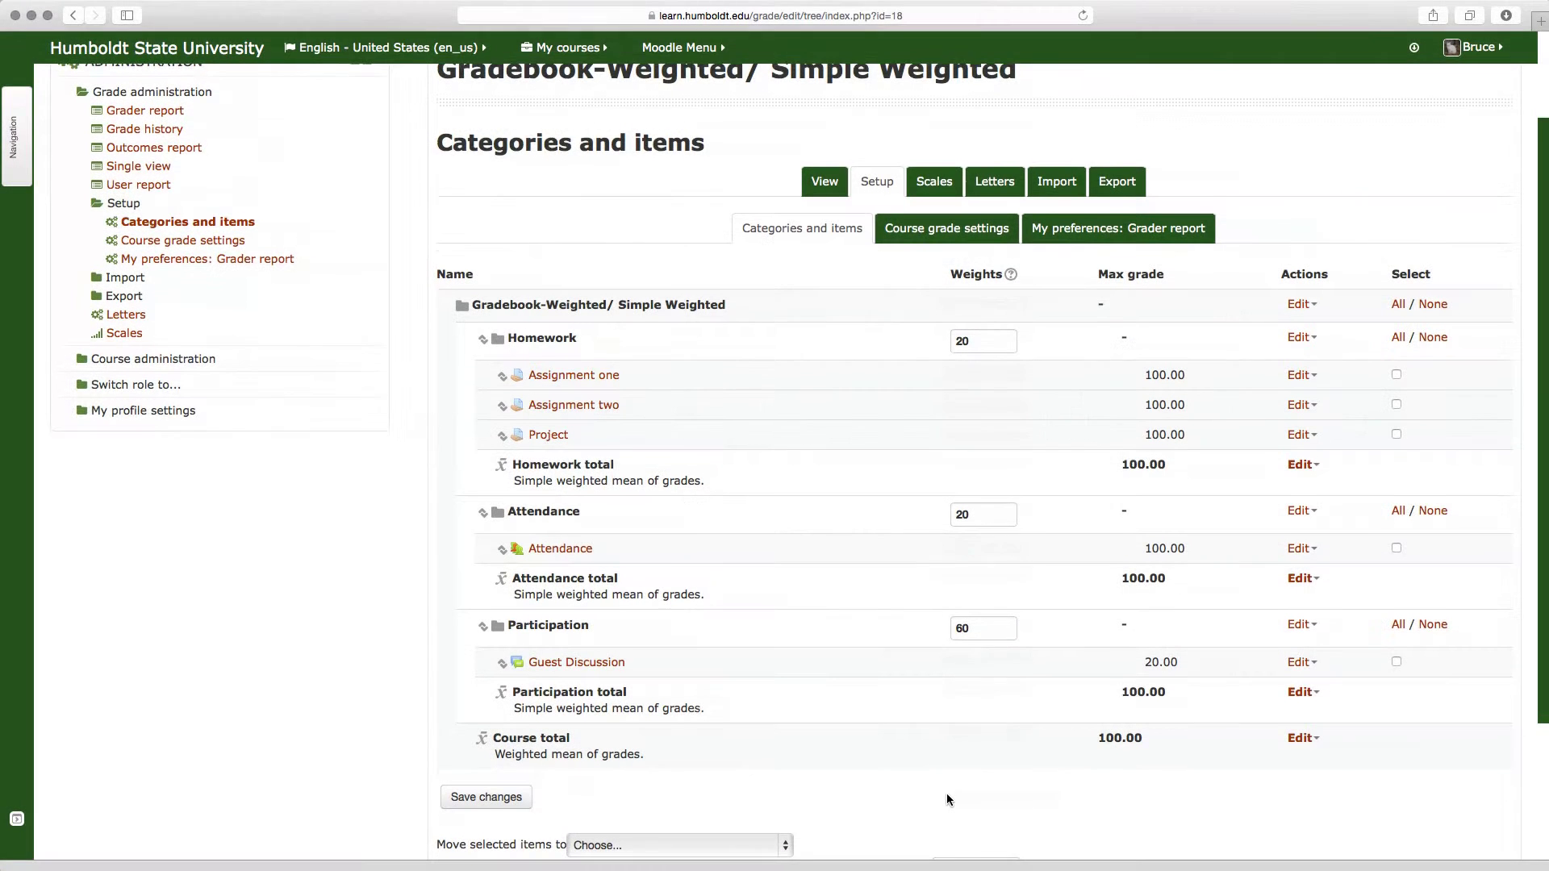
scroll(887, 771, "down", 1)
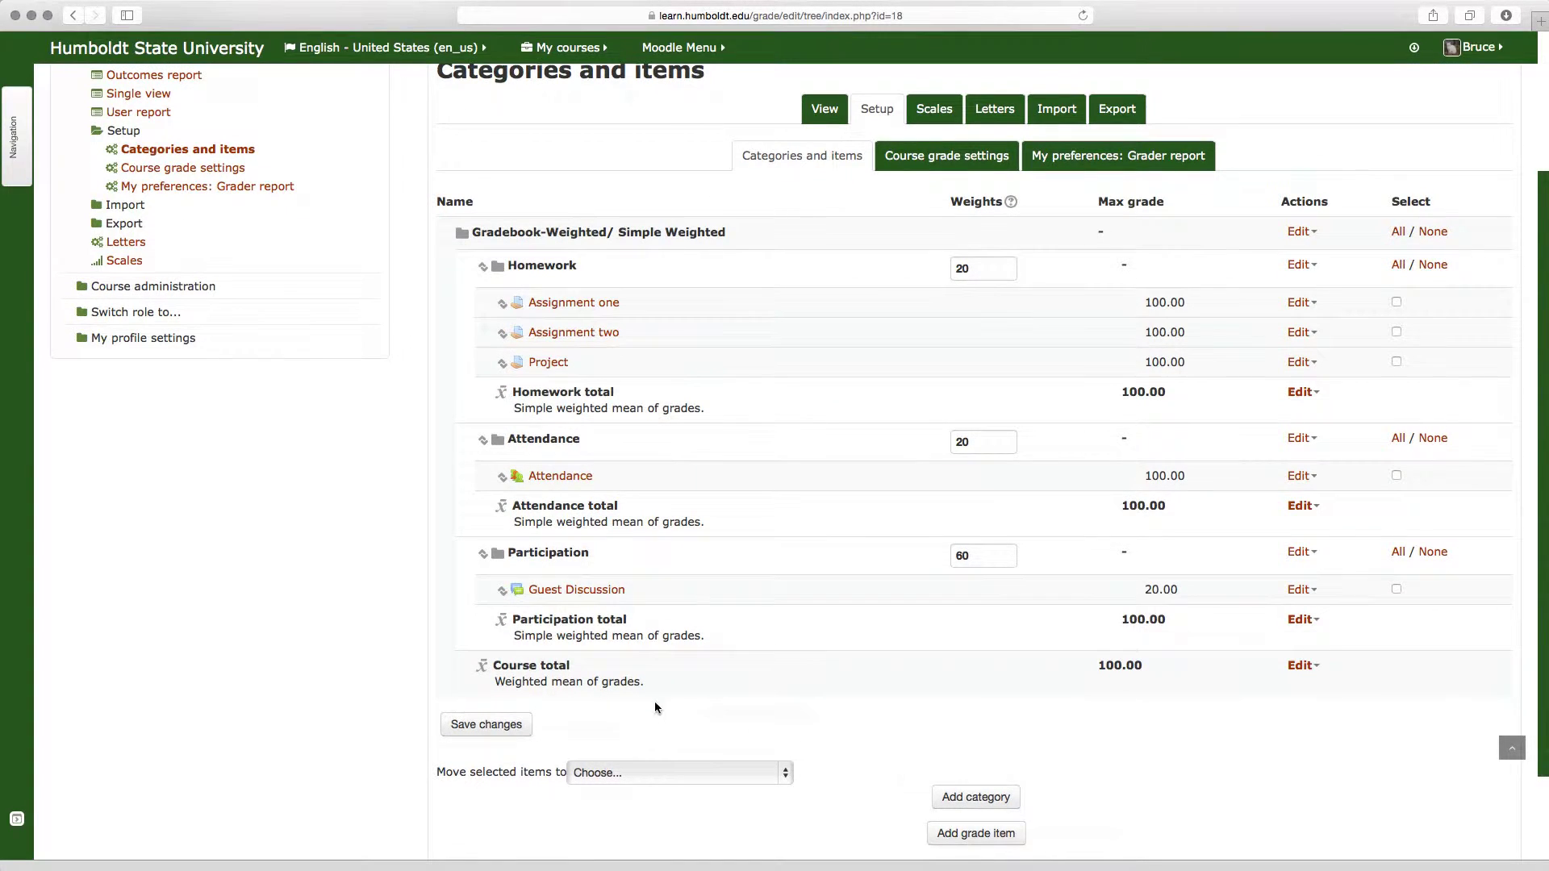
Step: Save the 20/20/60 category weights
left_click(484, 724)
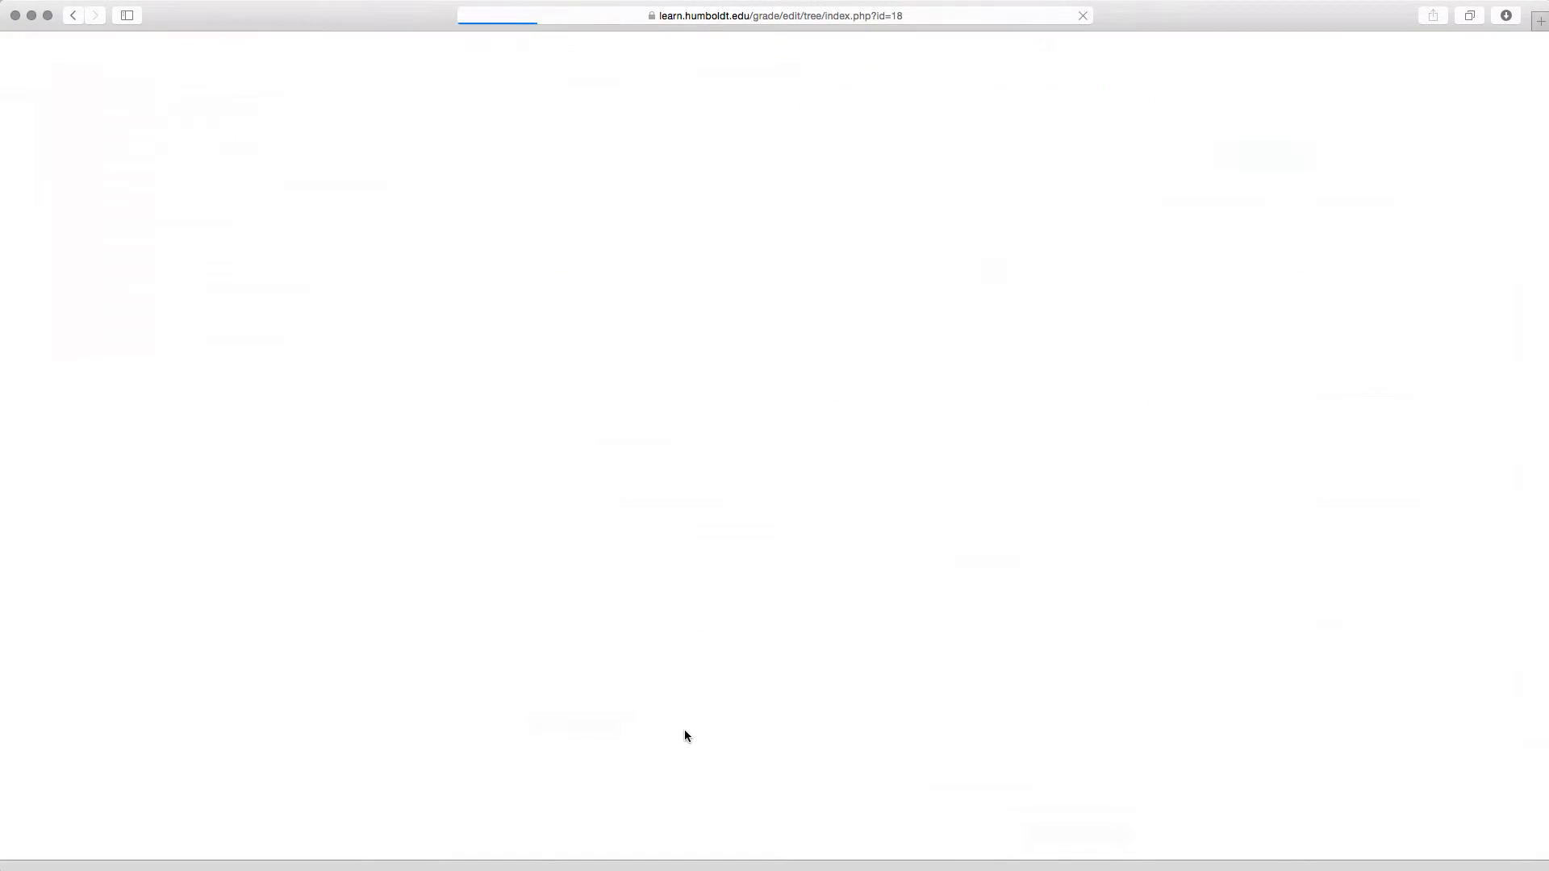
scroll(809, 730, "down", 2)
scroll(809, 732, "down", 2)
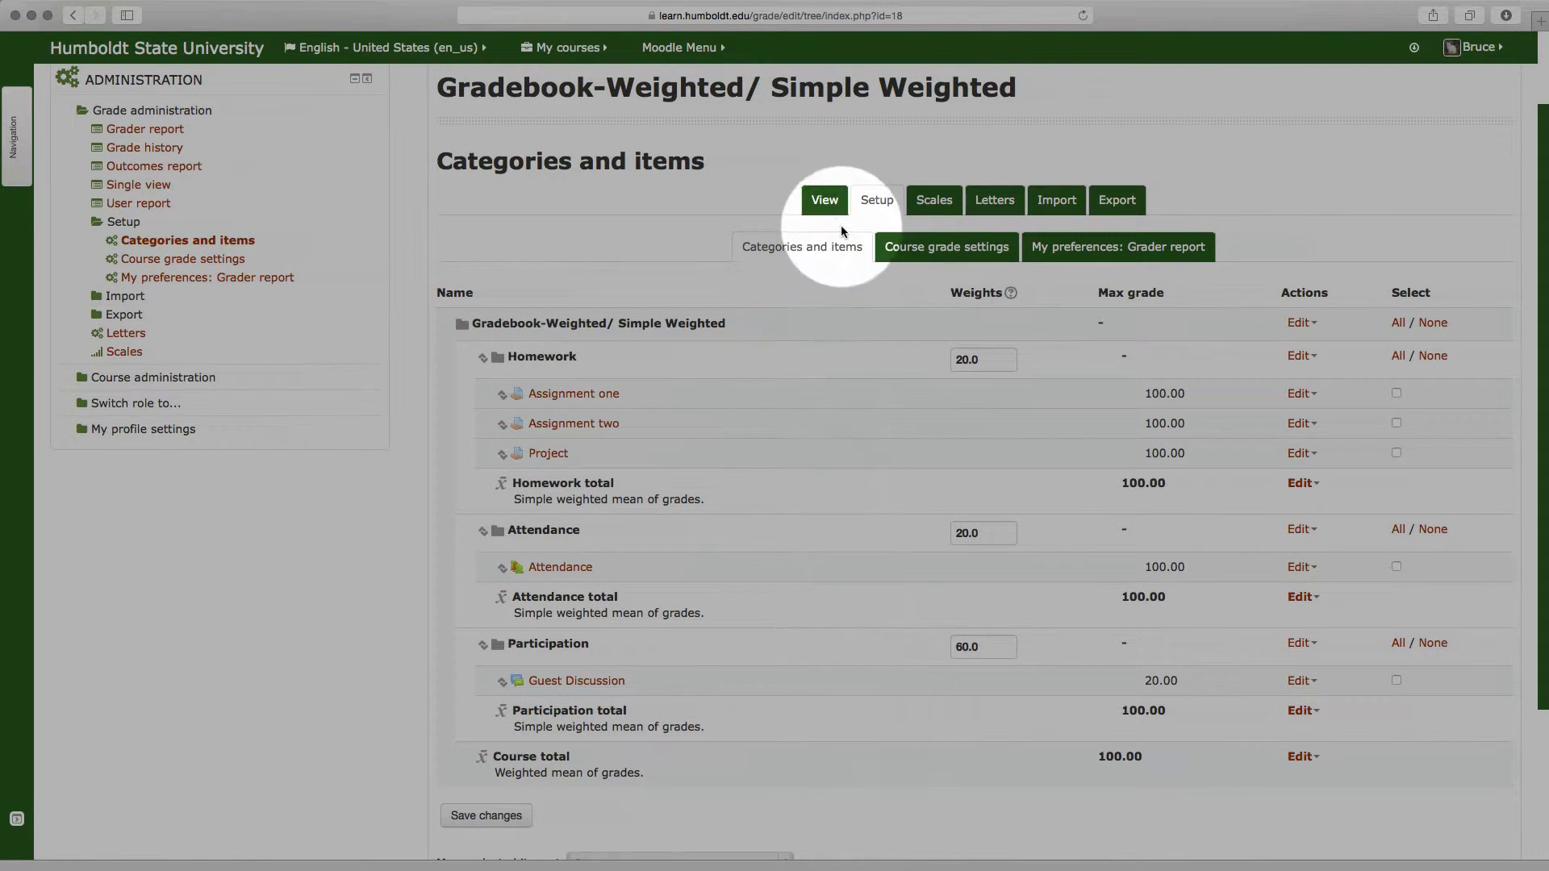
Step: Show the first test student's user report, with a 75.97% course total
left_click(826, 202)
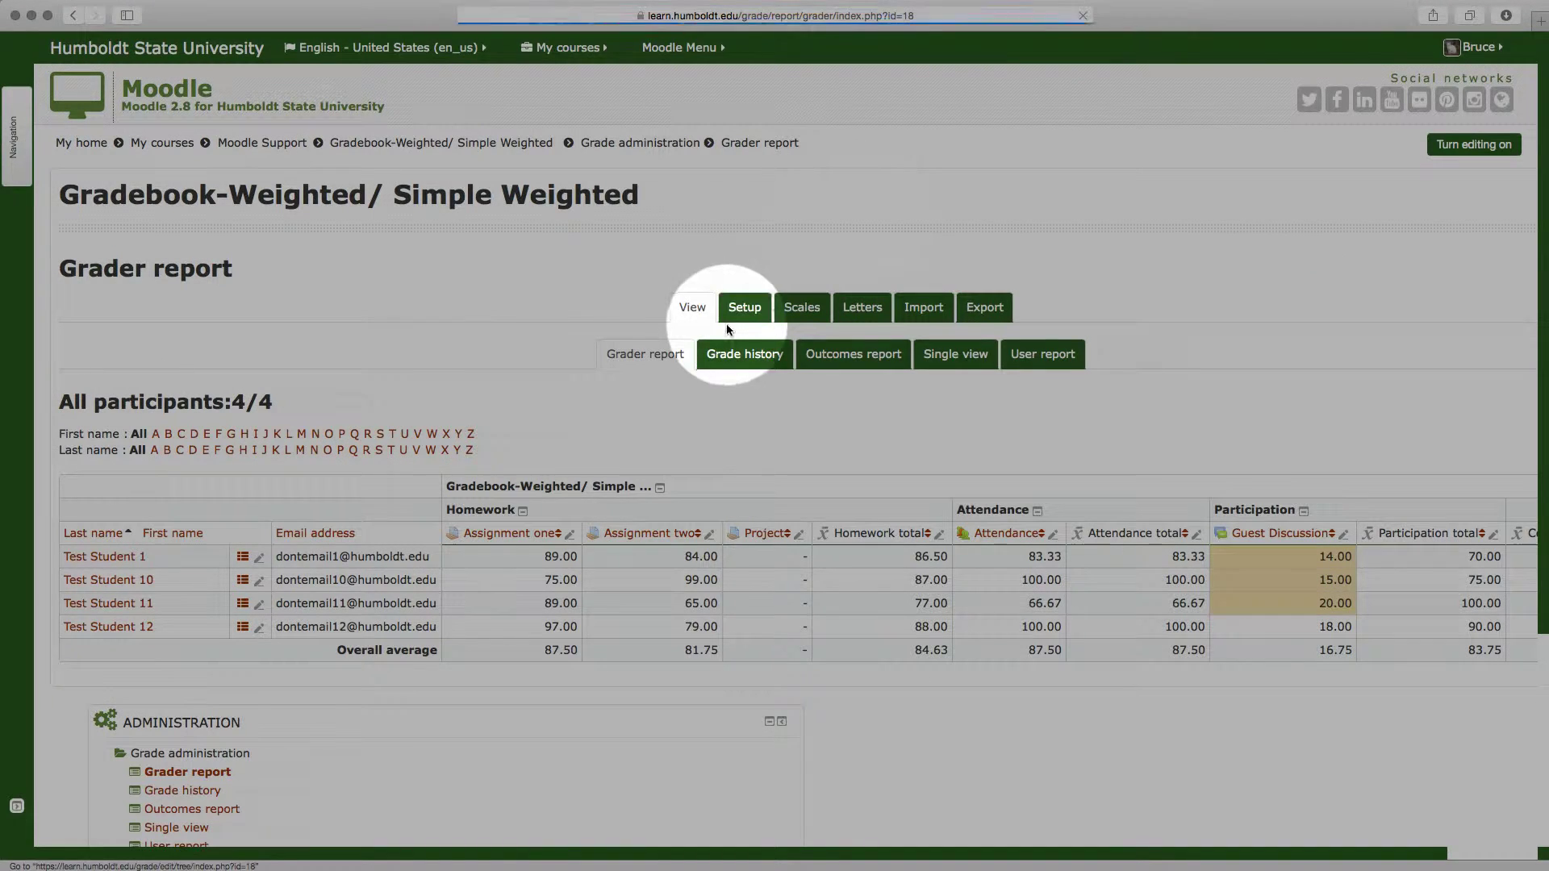
left_click(1024, 355)
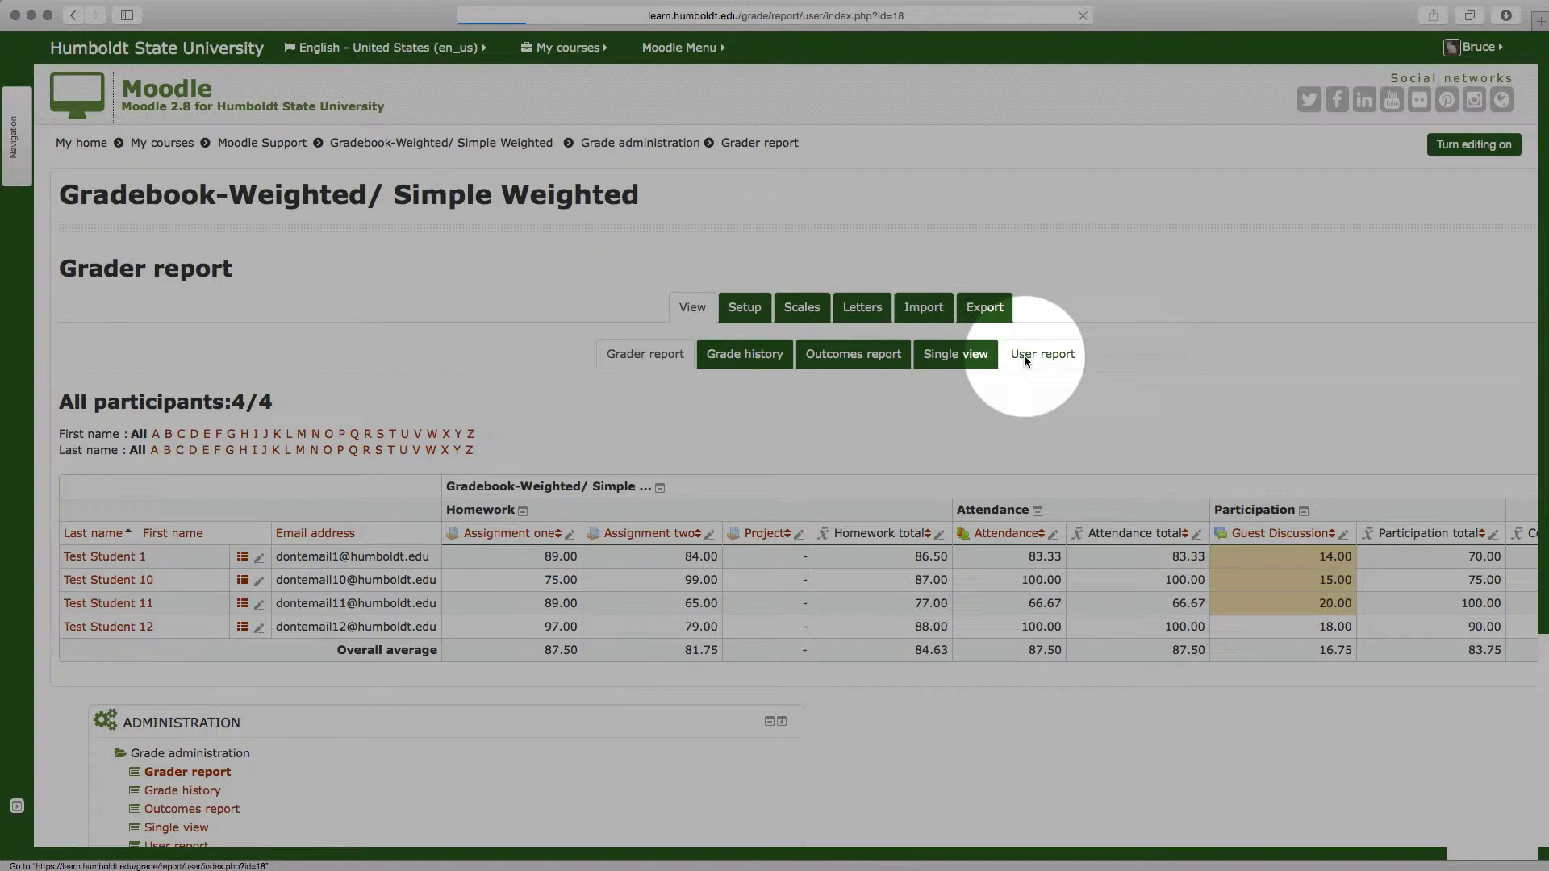
left_click(1444, 391)
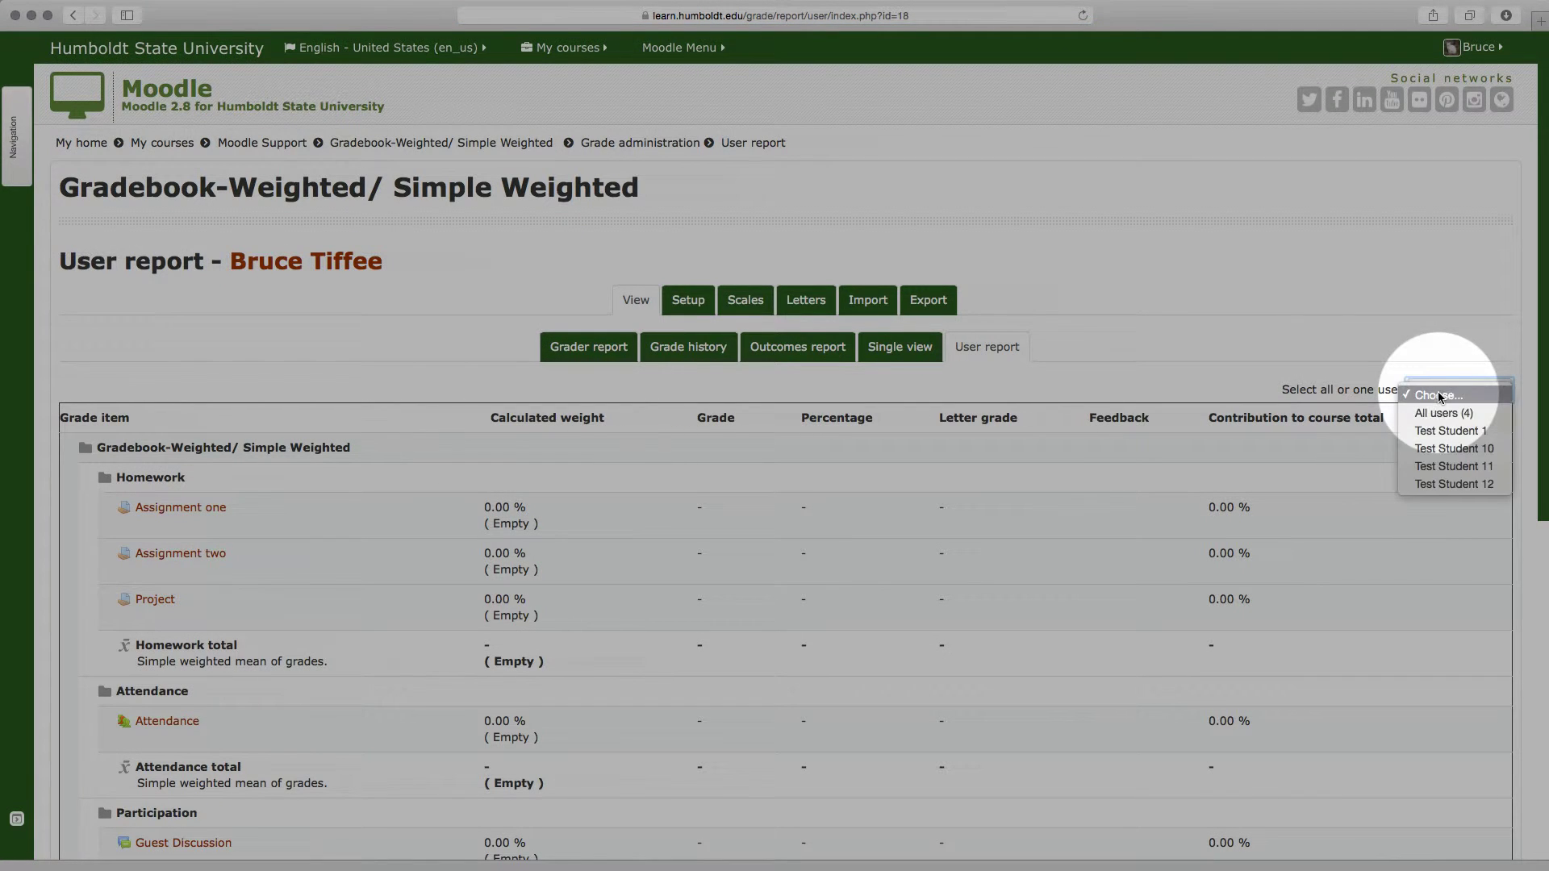
left_click(1443, 433)
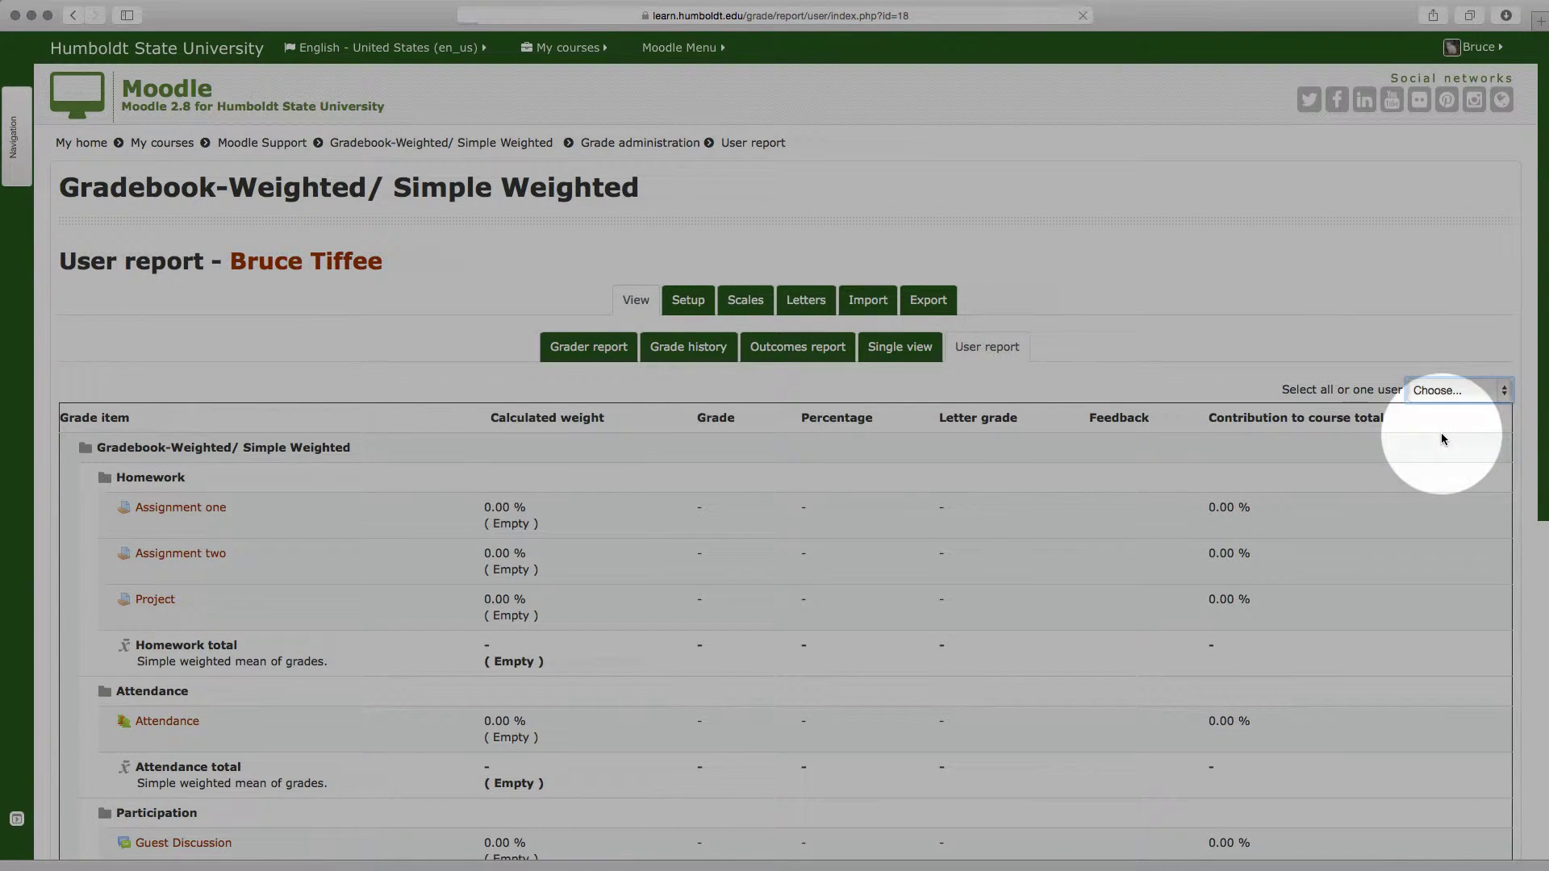
scroll(1432, 531, "down", 2)
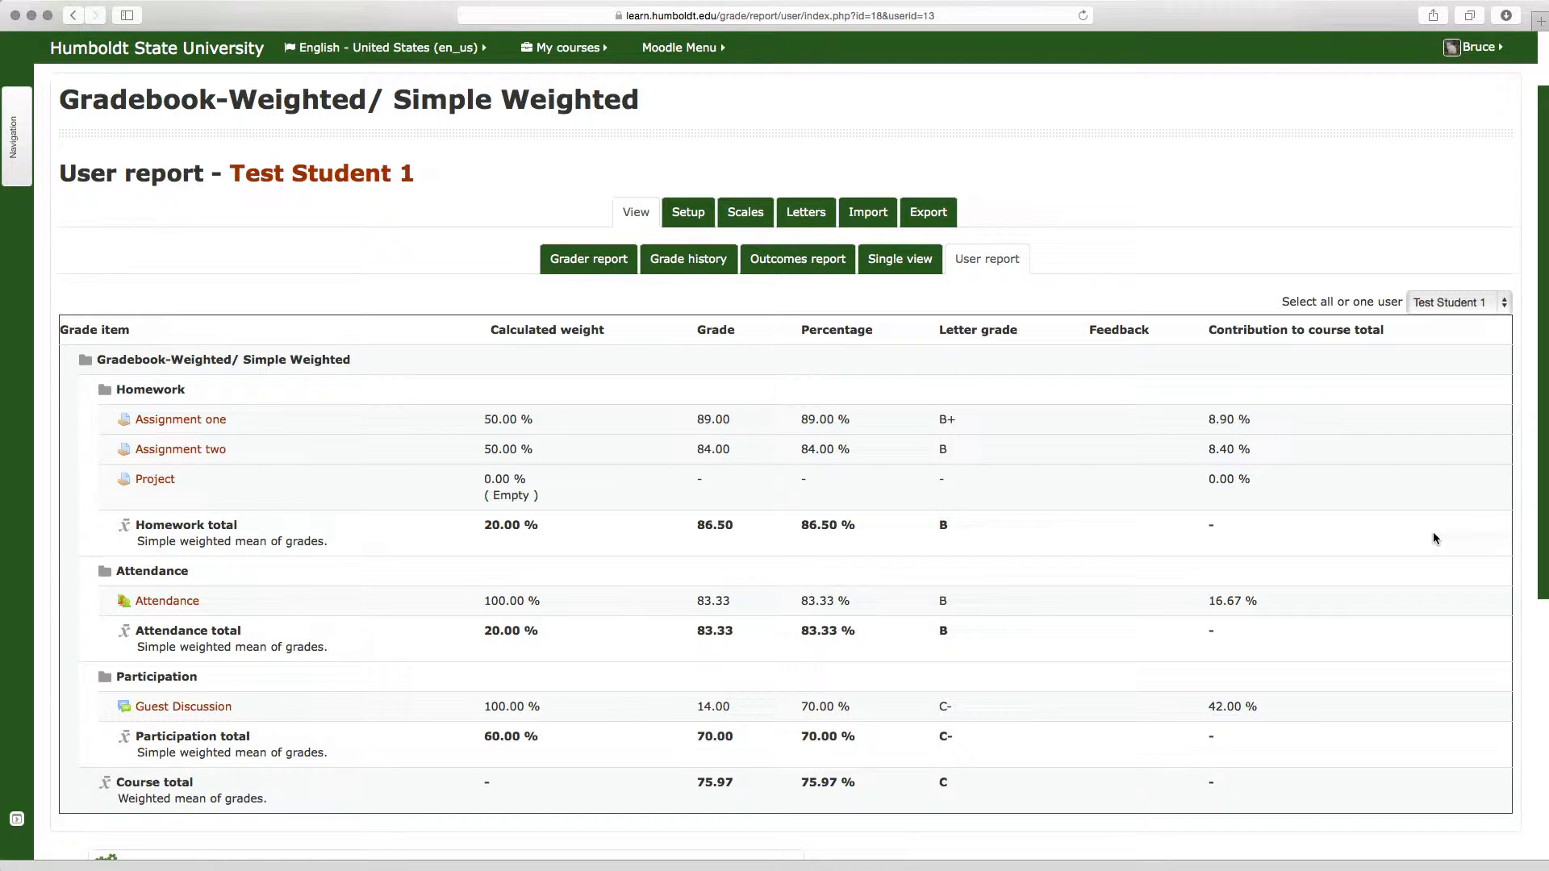
Step: Reweight the categories to Homework 50, Attendance 25 and Participation 25, and save
left_click(683, 208)
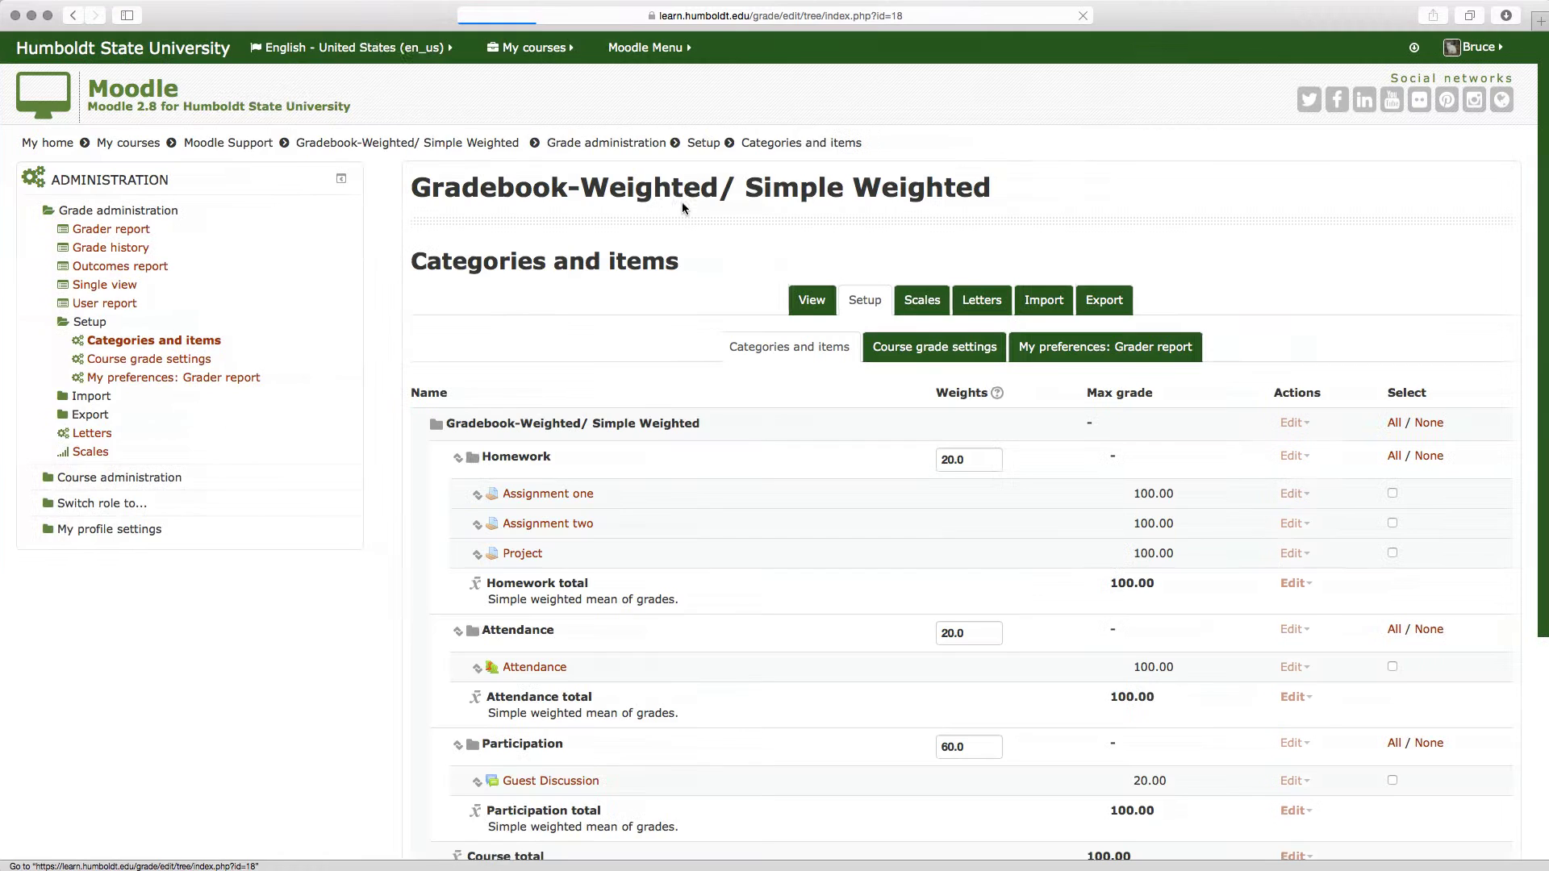
scroll(380, 376, "down", 2)
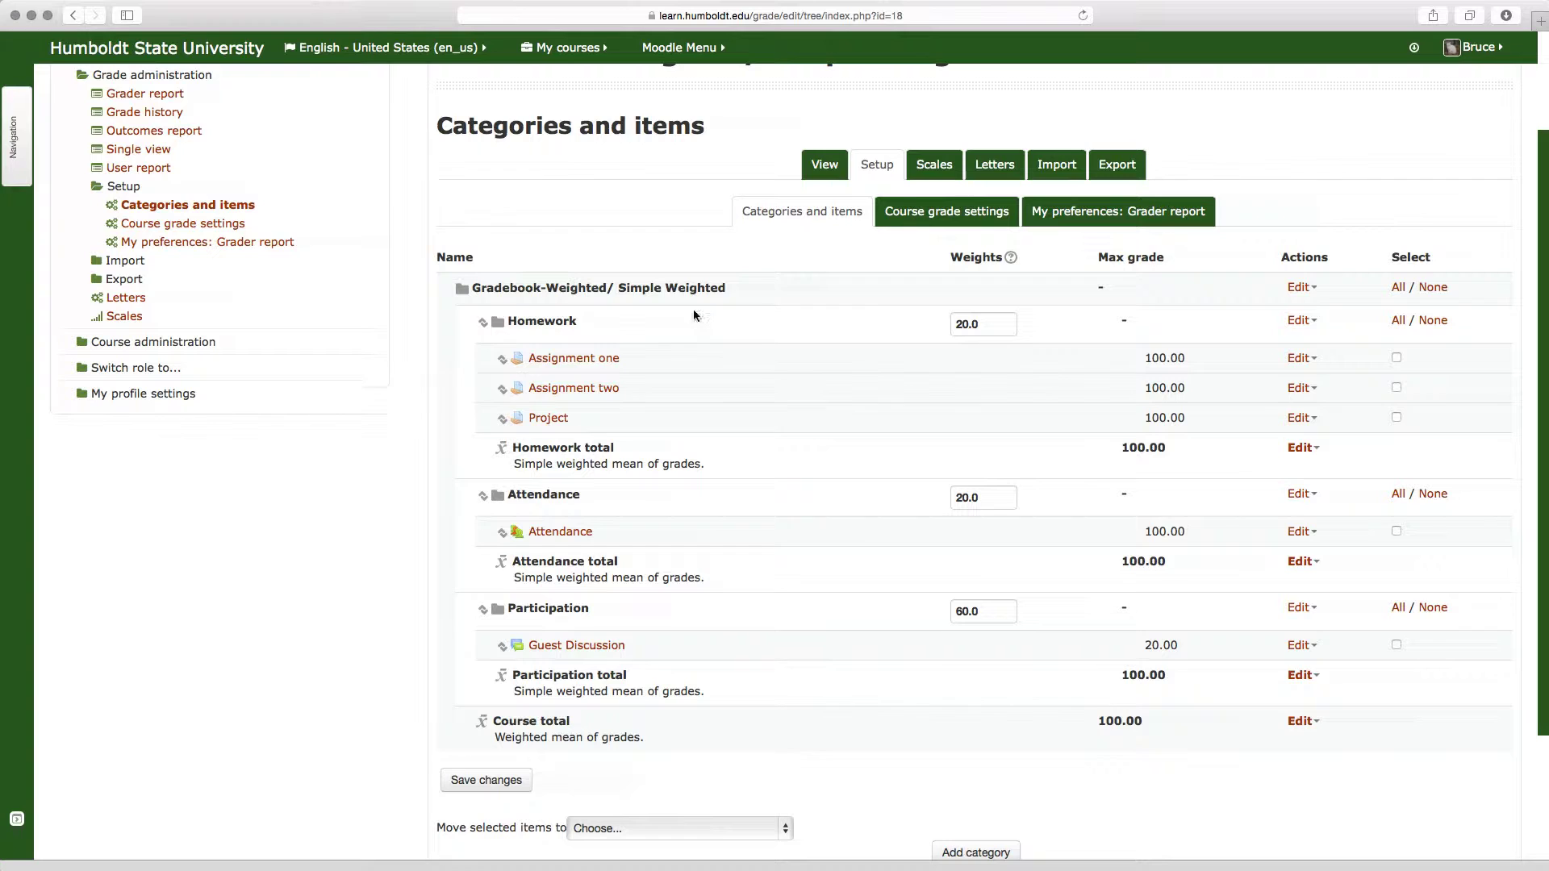
double_click(991, 329)
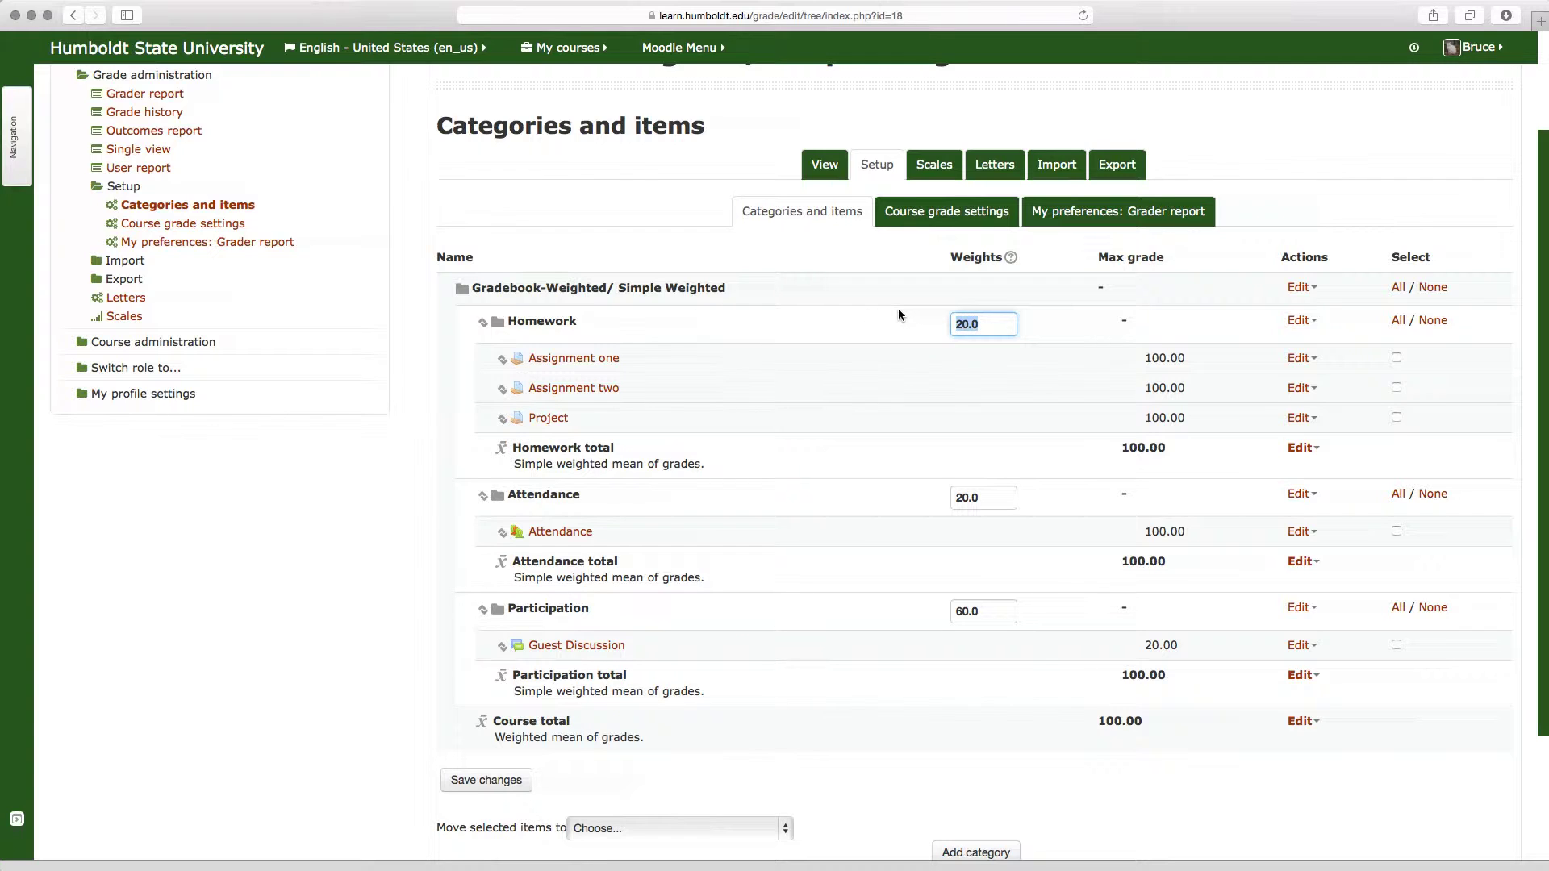
type("50")
double_click(991, 497)
type("25")
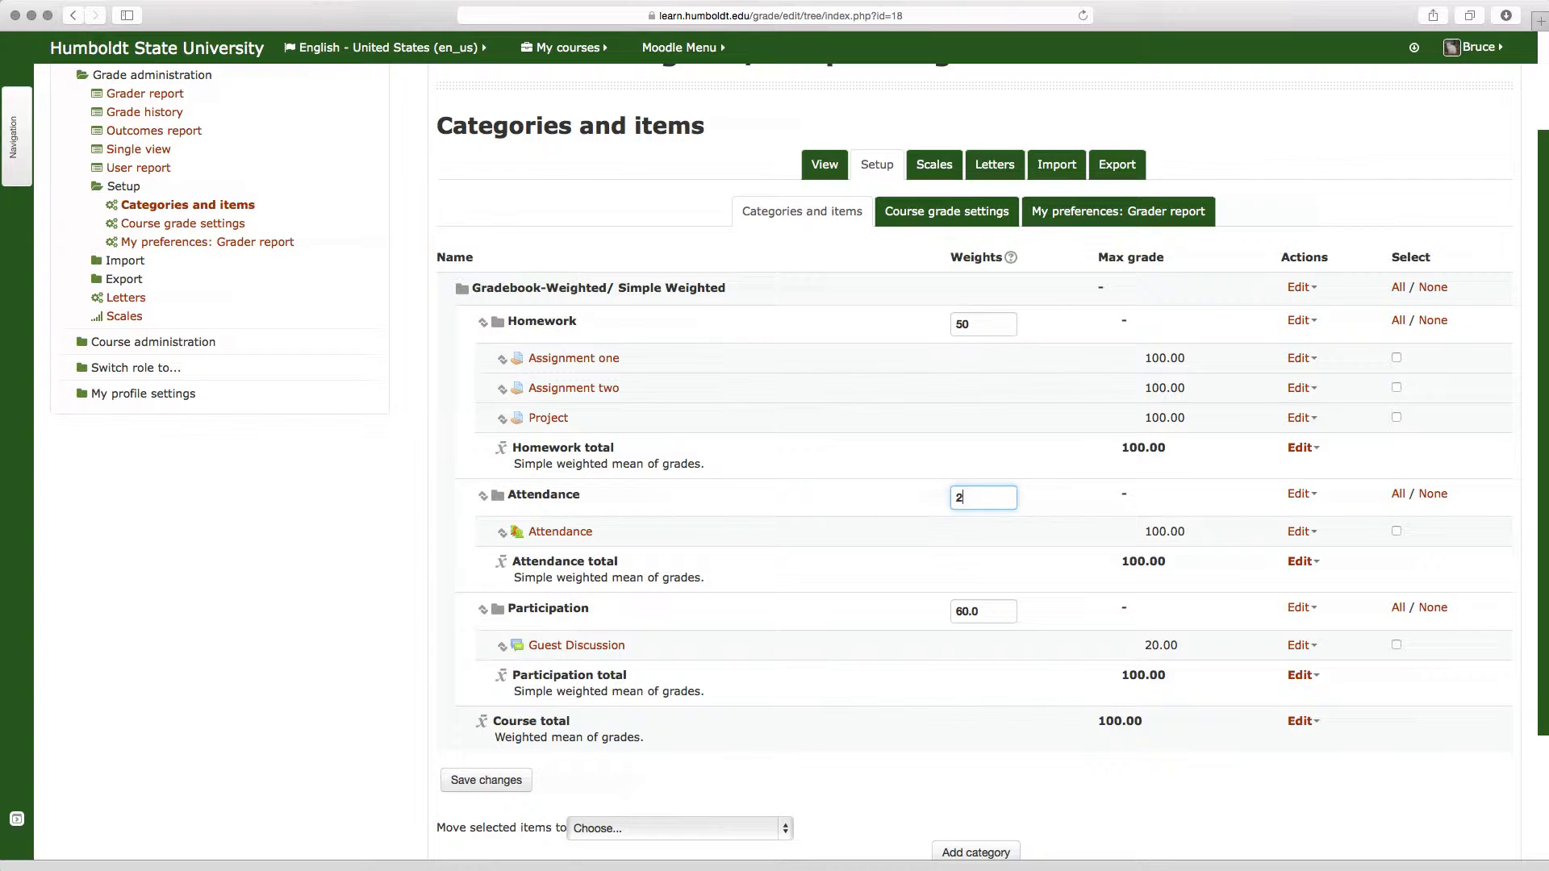
double_click(1000, 615)
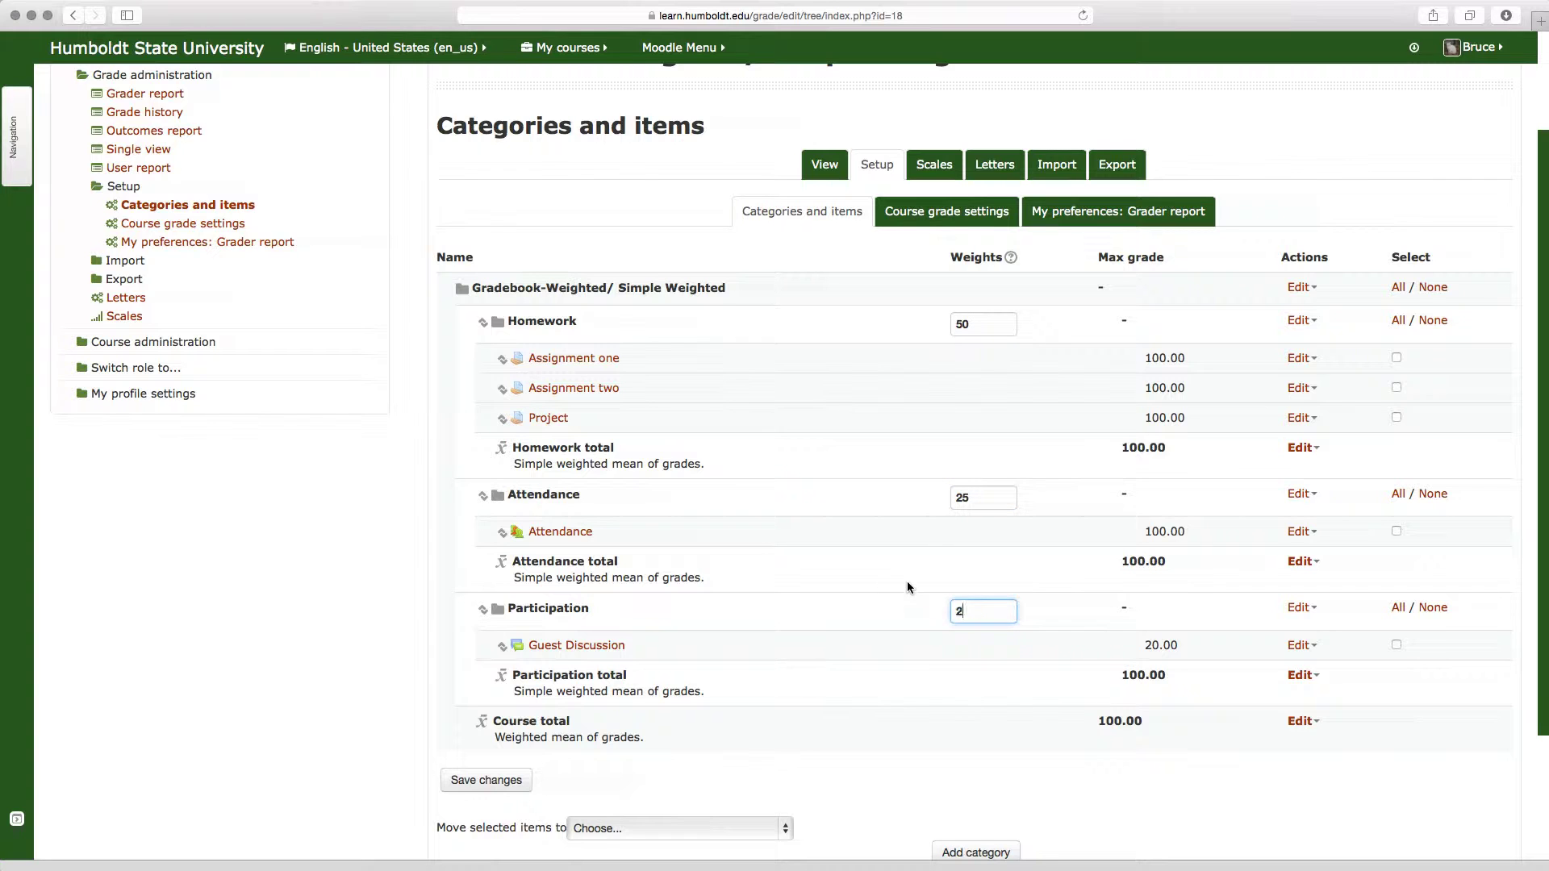
type("5")
scroll(645, 783, "down", 1)
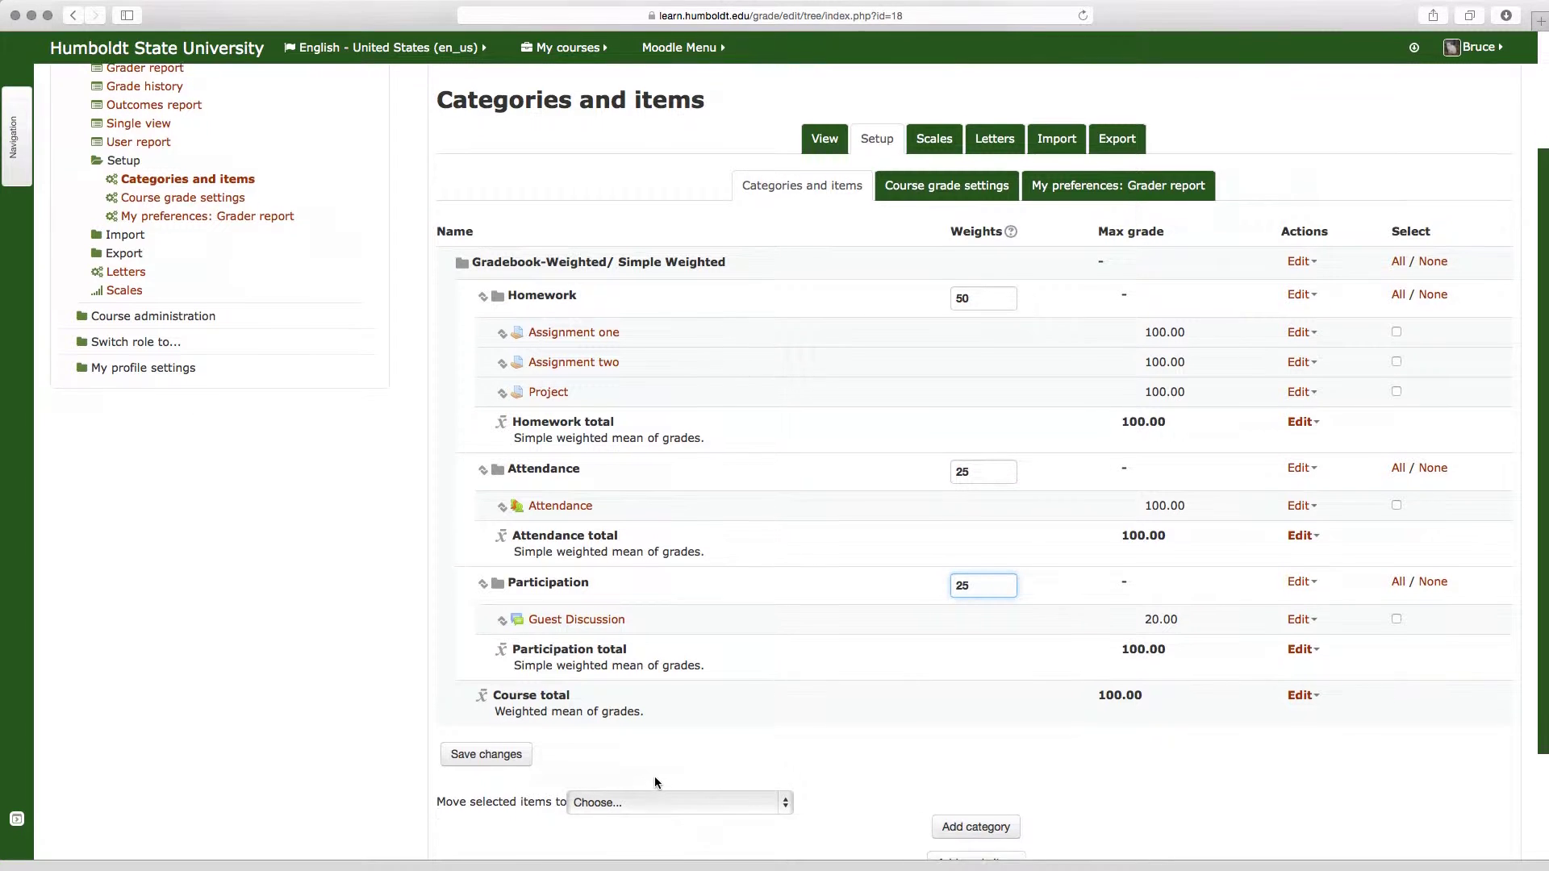
scroll(655, 776, "down", 2)
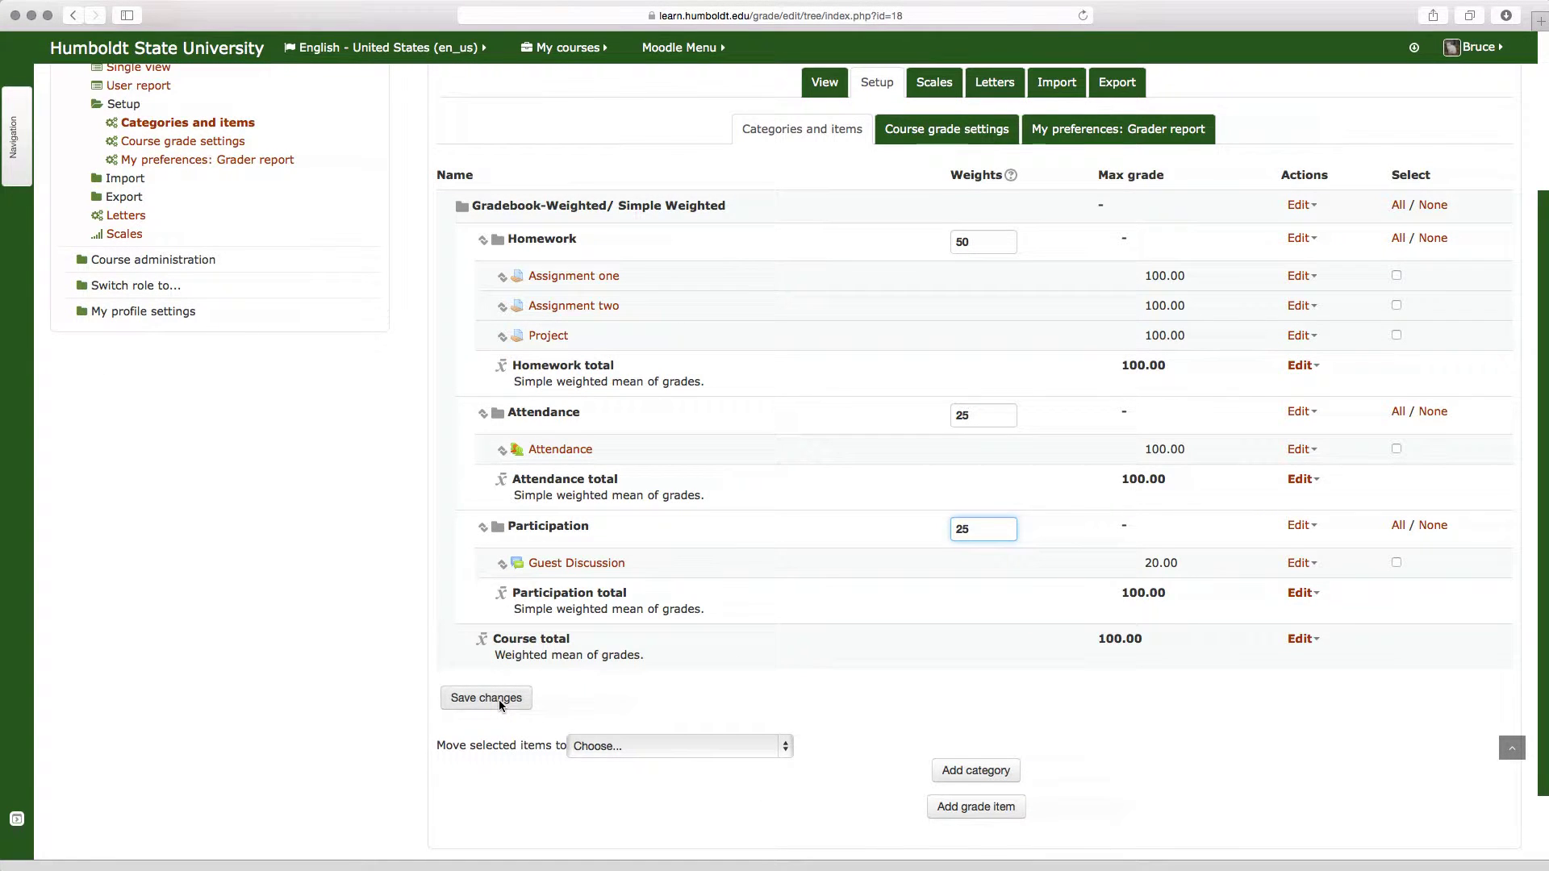
left_click(499, 701)
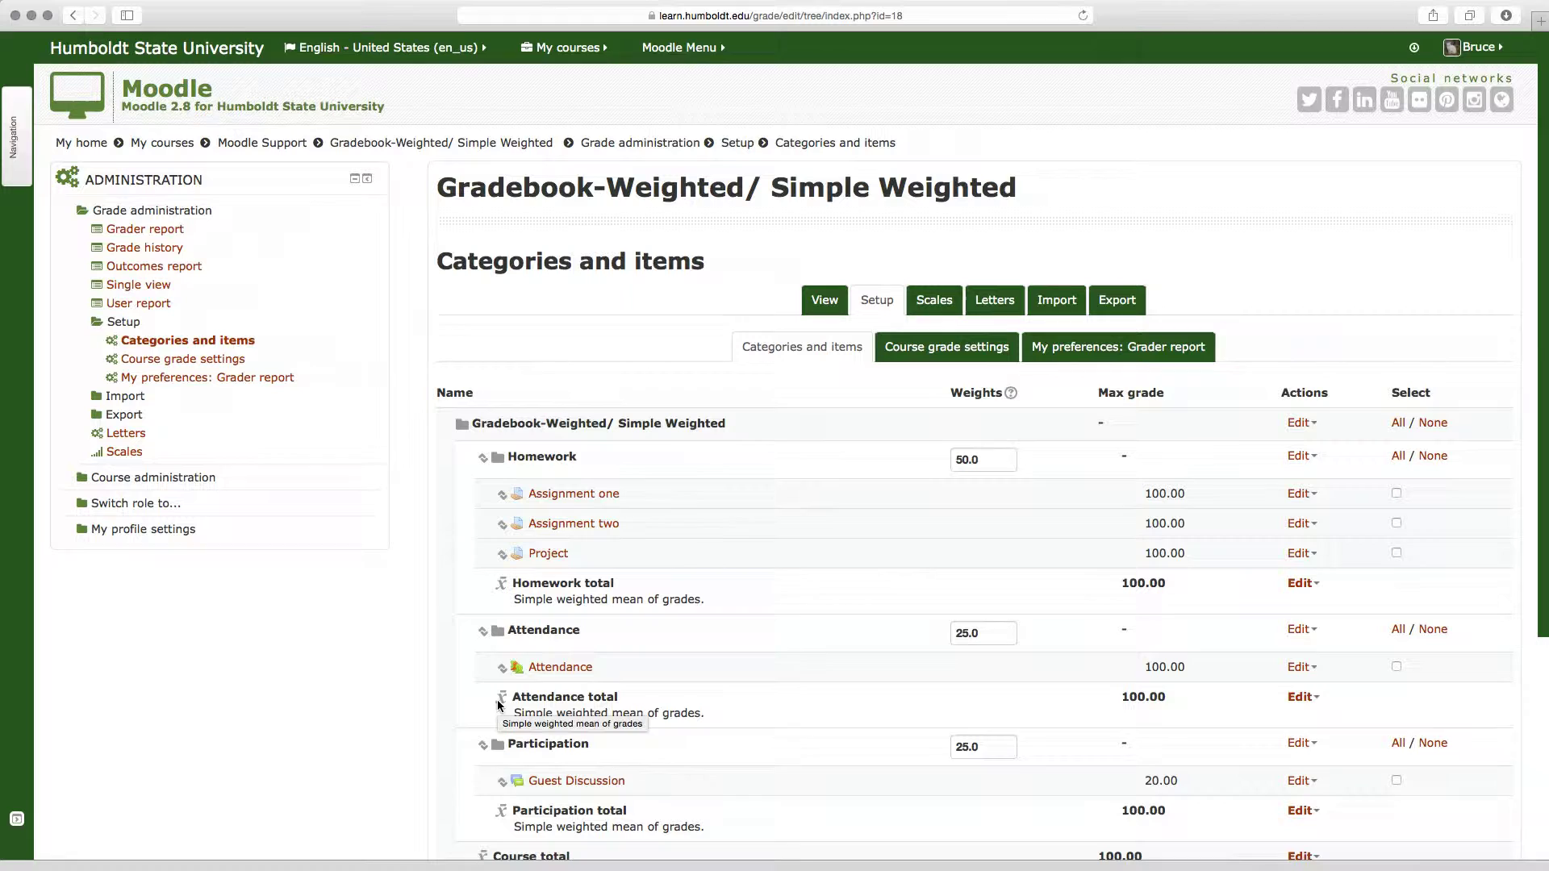
Step: Show the first test student's user report, now at 81.58% (B-) with 50/25/25 weights
left_click(822, 311)
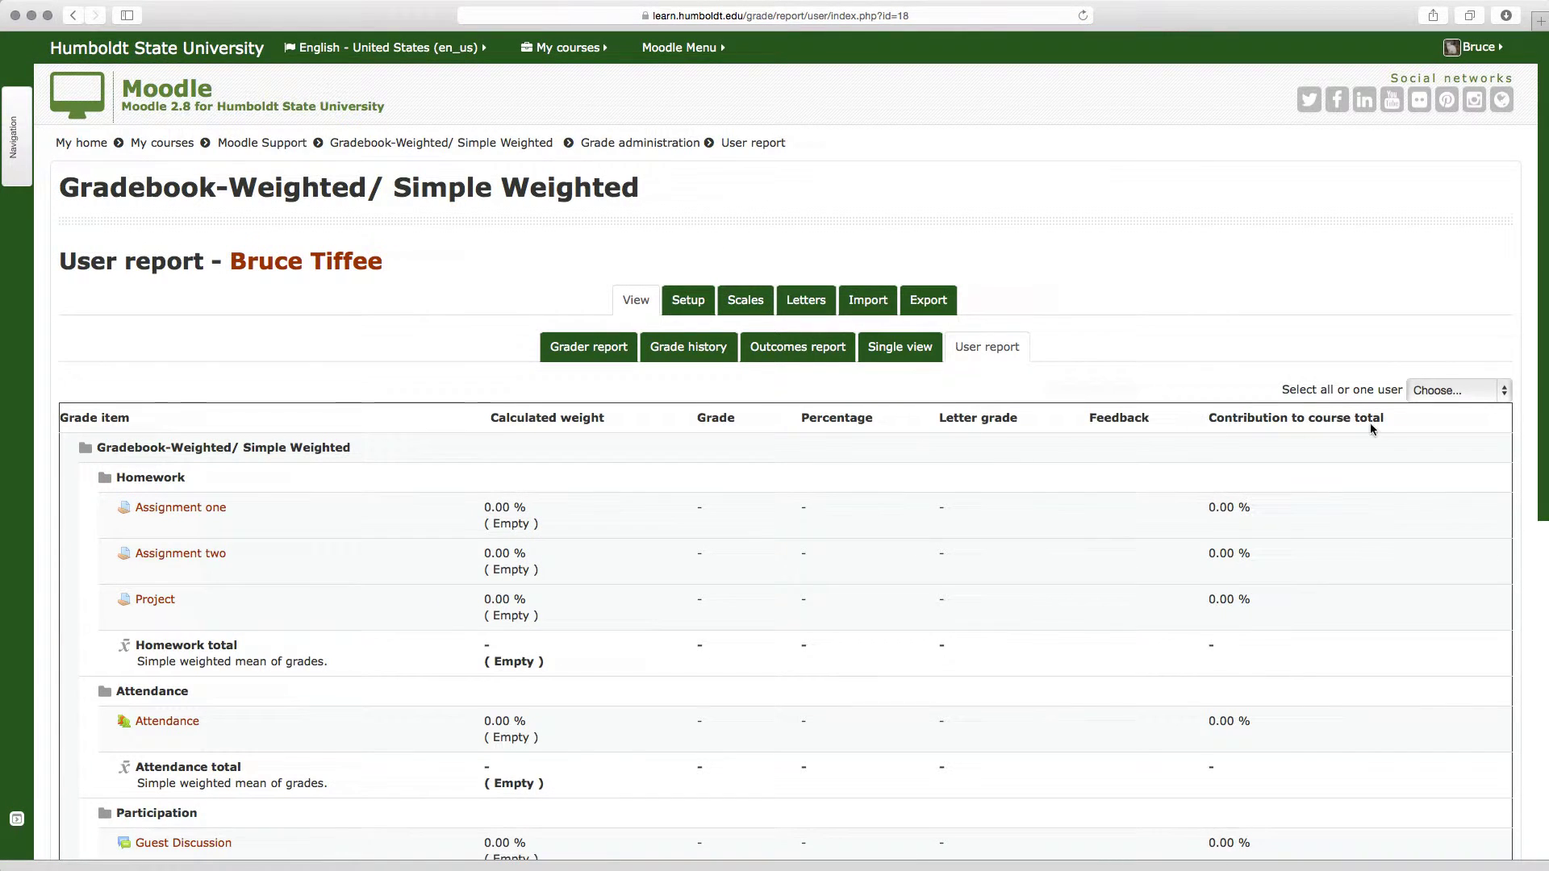
scroll(1407, 423, "down", 2)
left_click(1465, 319)
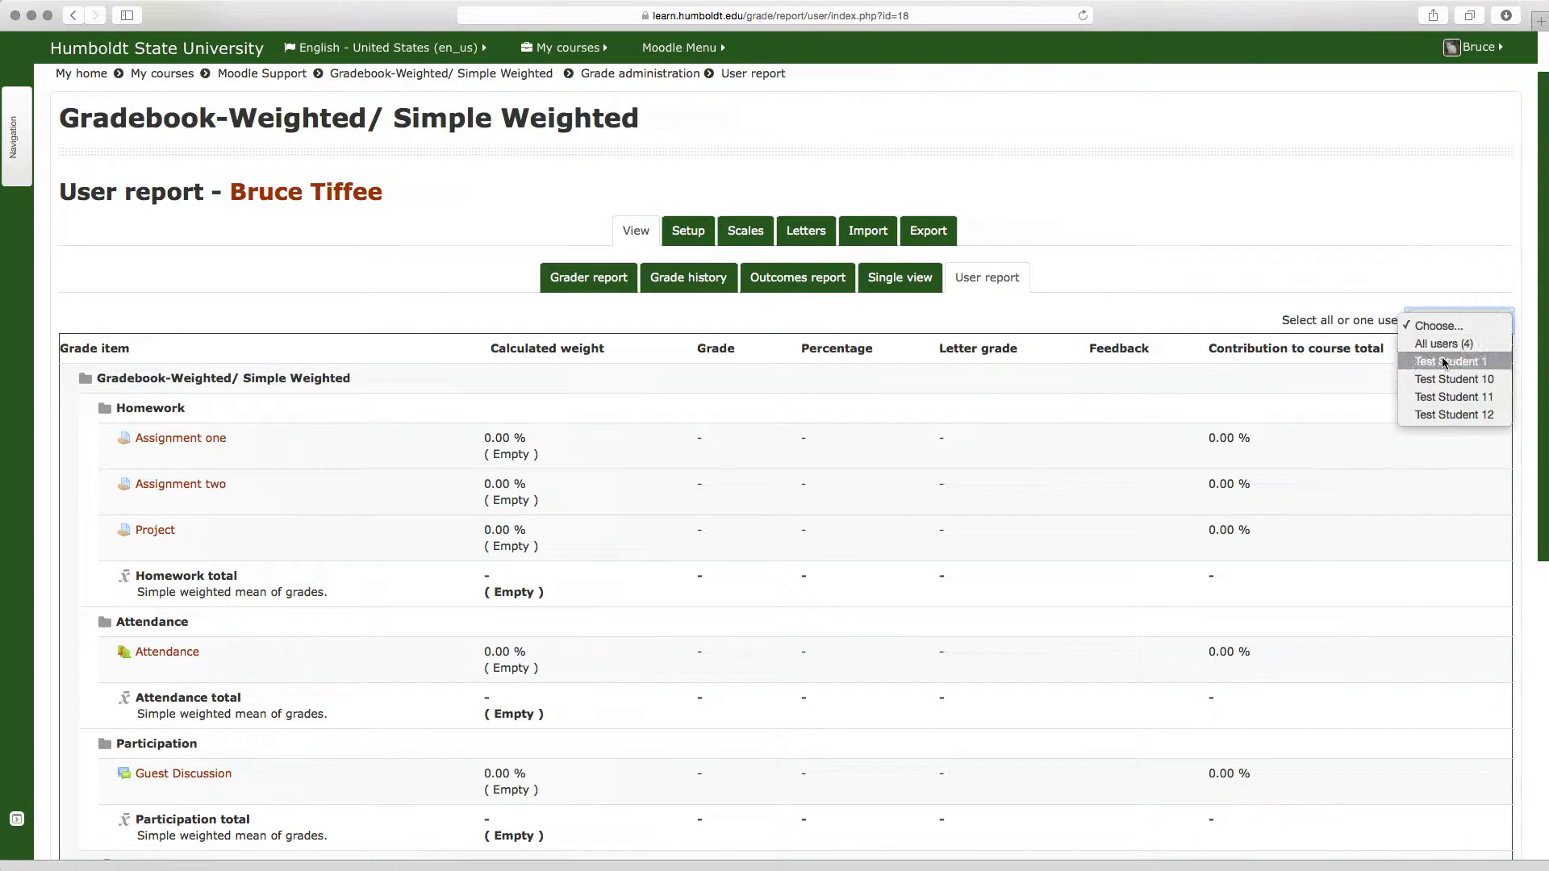
left_click(1444, 362)
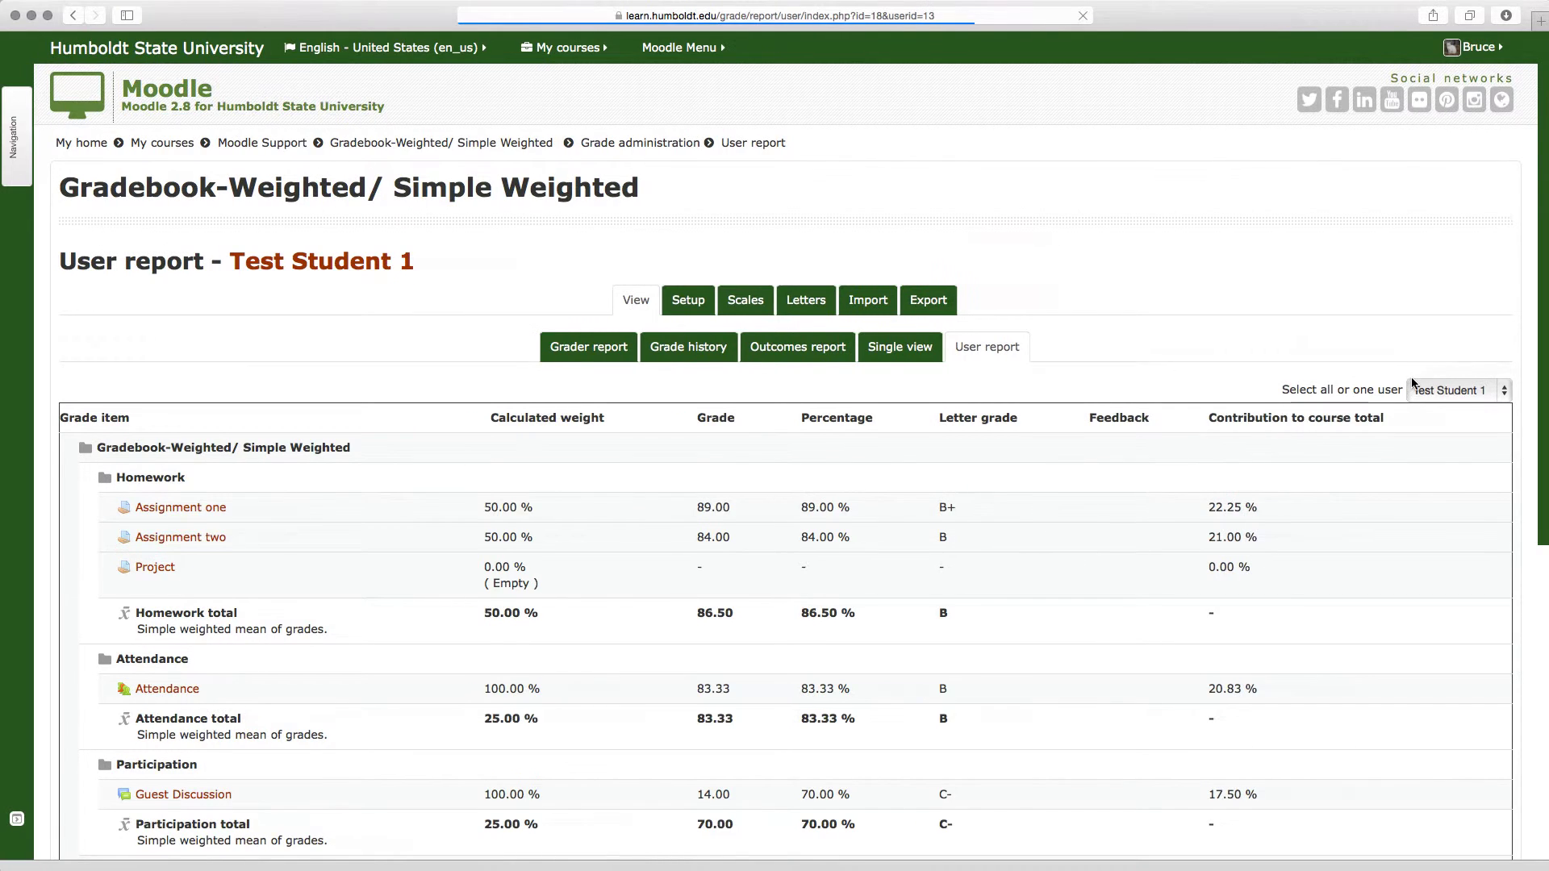
scroll(1413, 382, "down", 4)
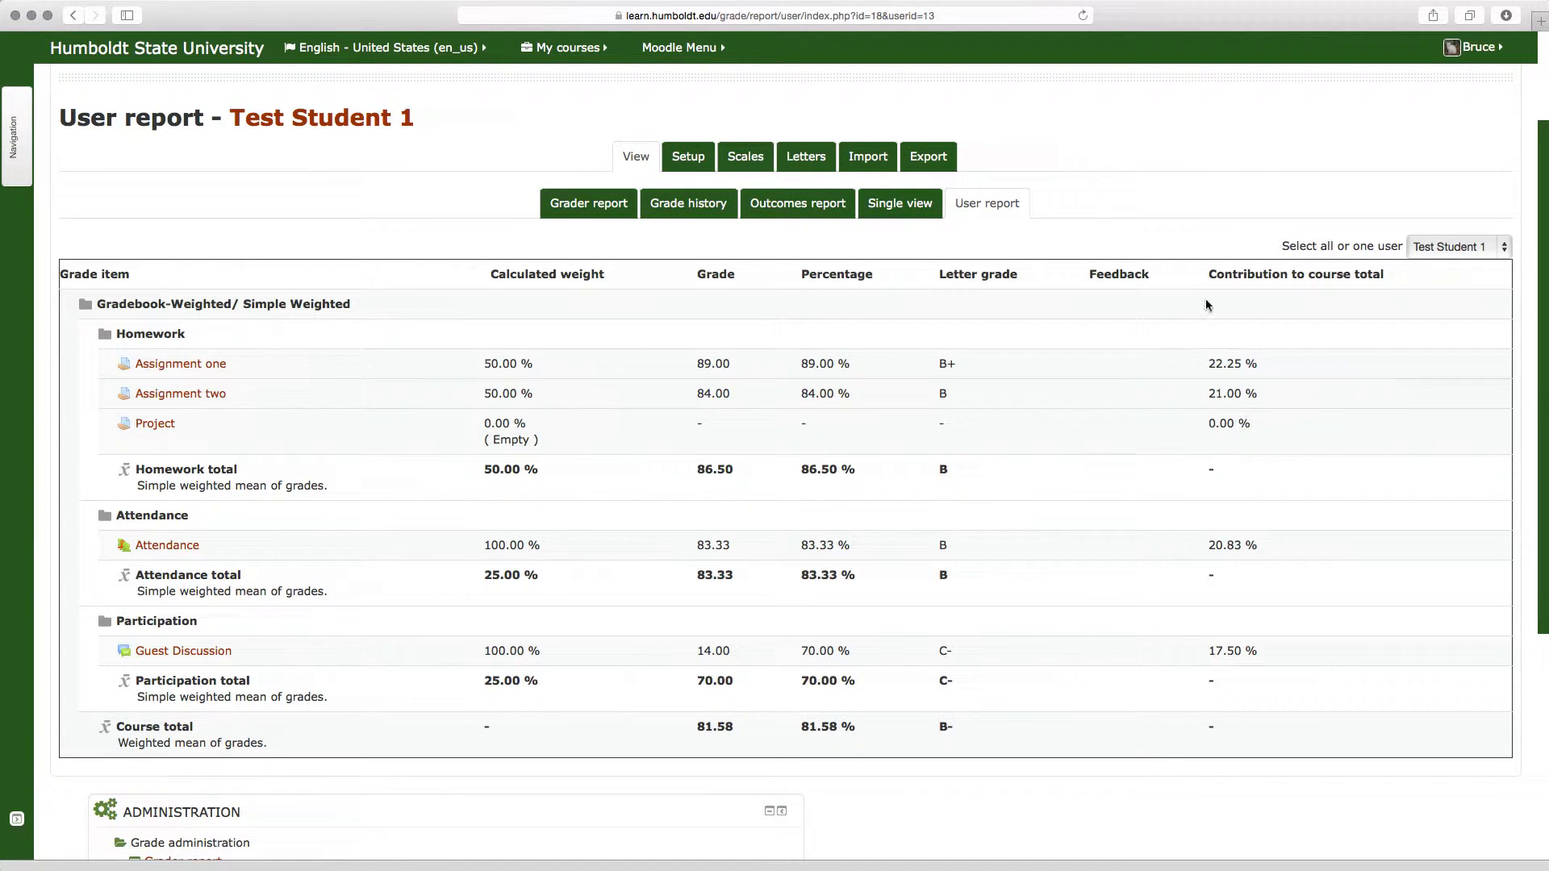
Step: Return to Categories and items and review the saved 50/25/25 category weights
left_click(691, 158)
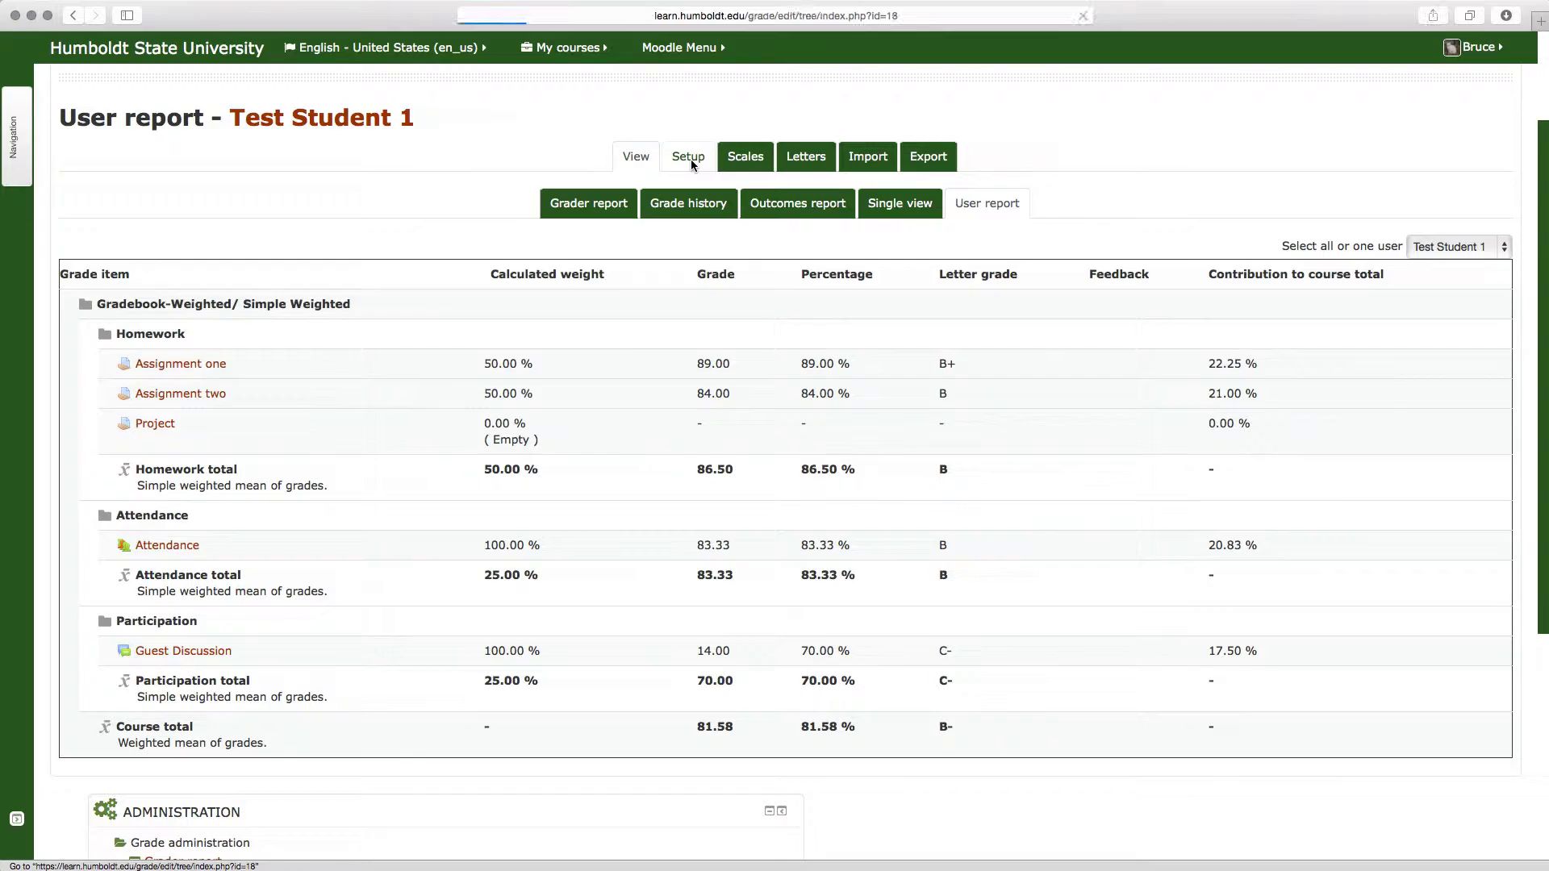
scroll(487, 302, "down", 2)
scroll(488, 309, "down", 2)
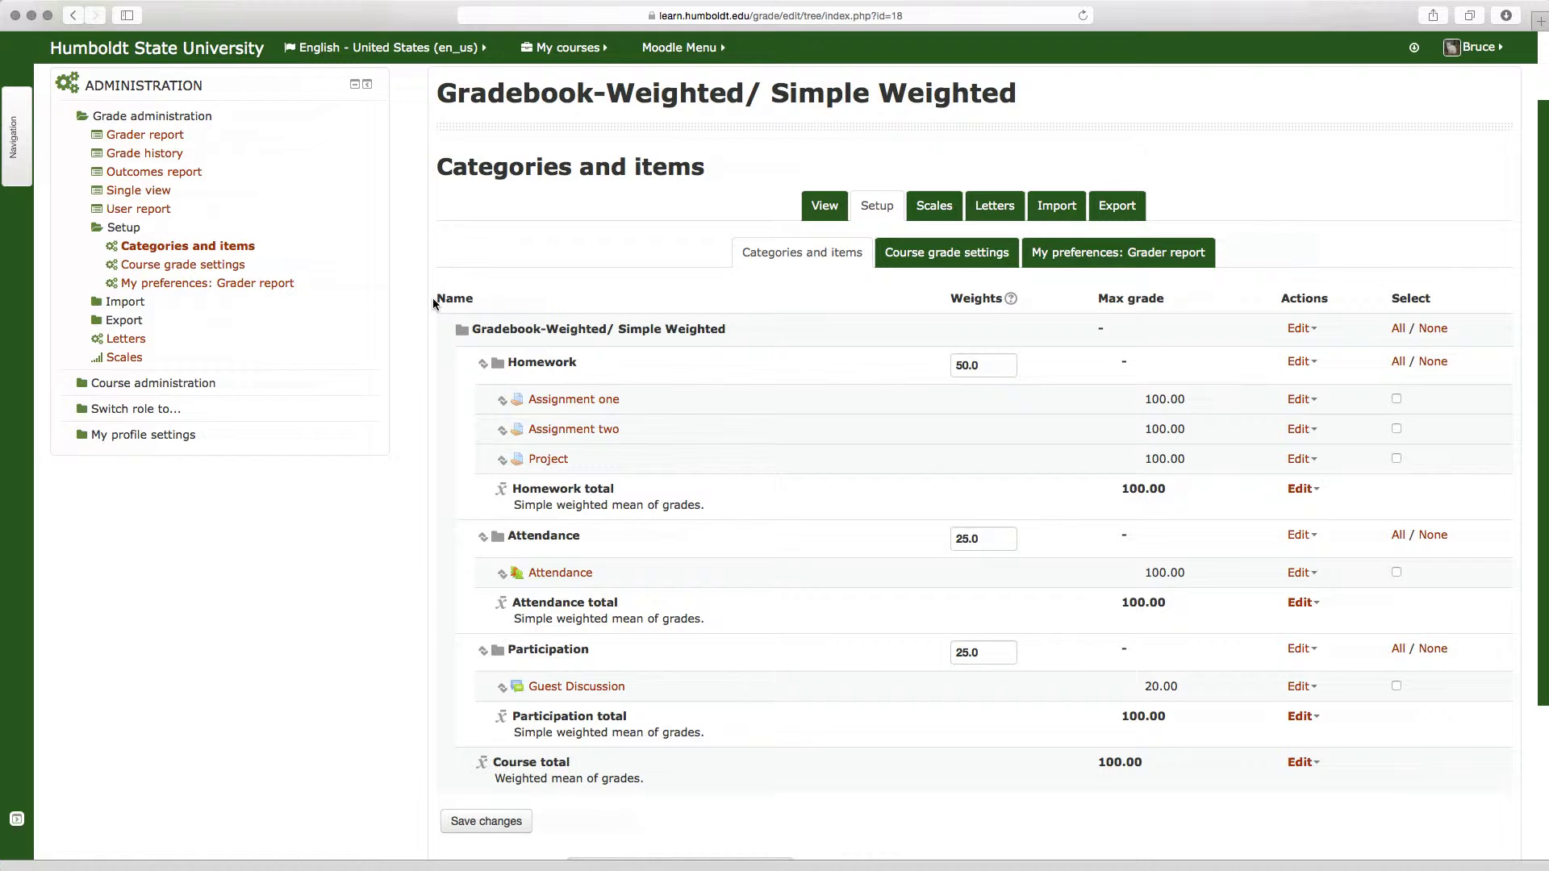
scroll(433, 303, "down", 2)
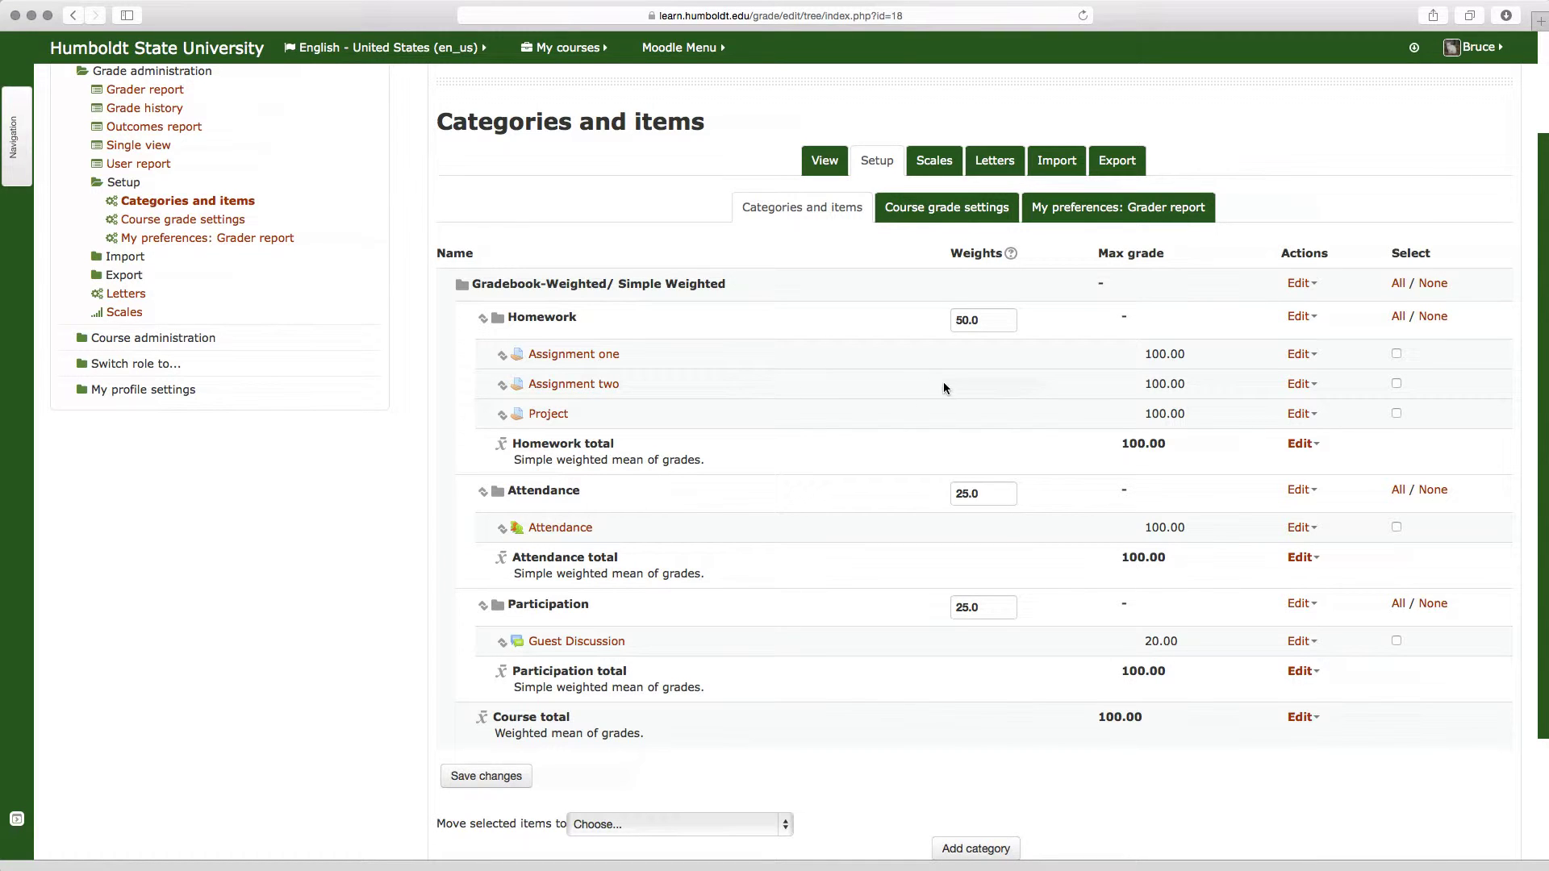
scroll(976, 387, "up", 1)
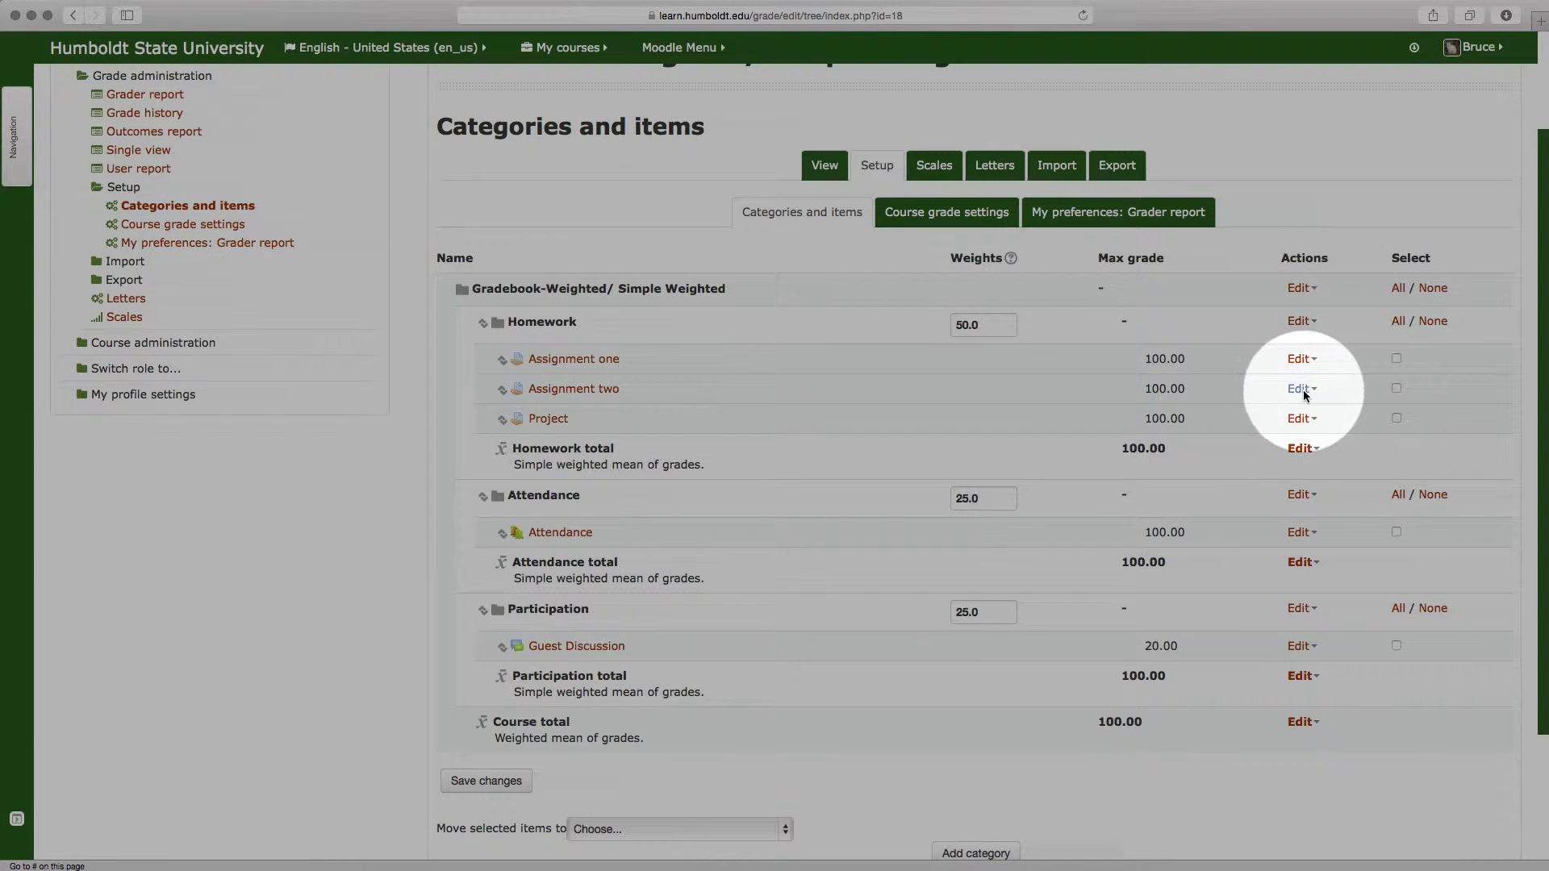
Step: Tick Extra credit in Assignment two's grade item settings and save them
left_click(1300, 391)
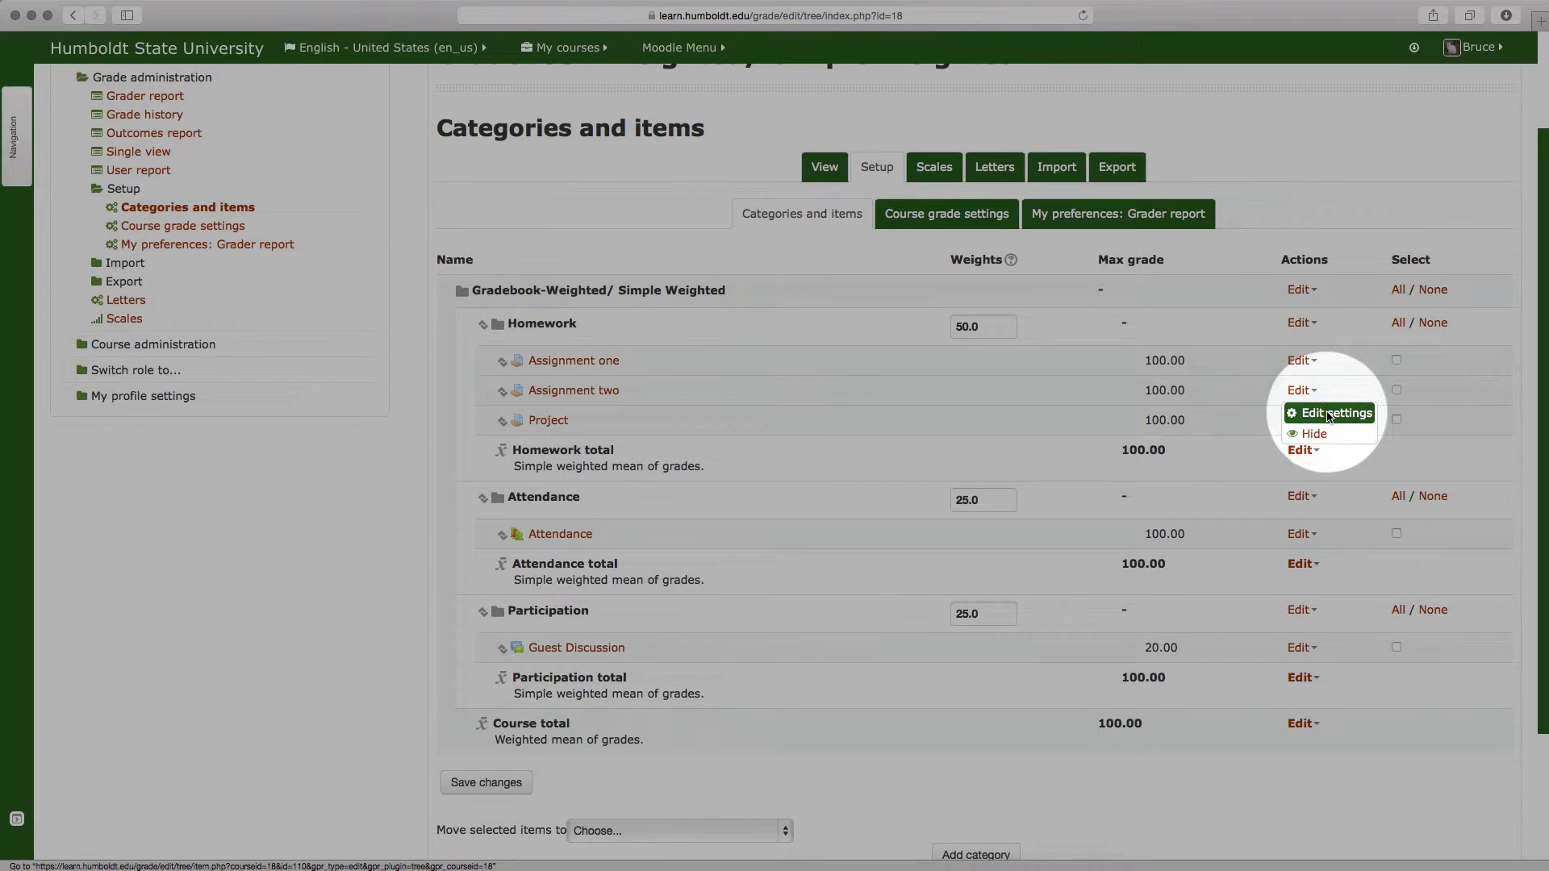
left_click(1328, 413)
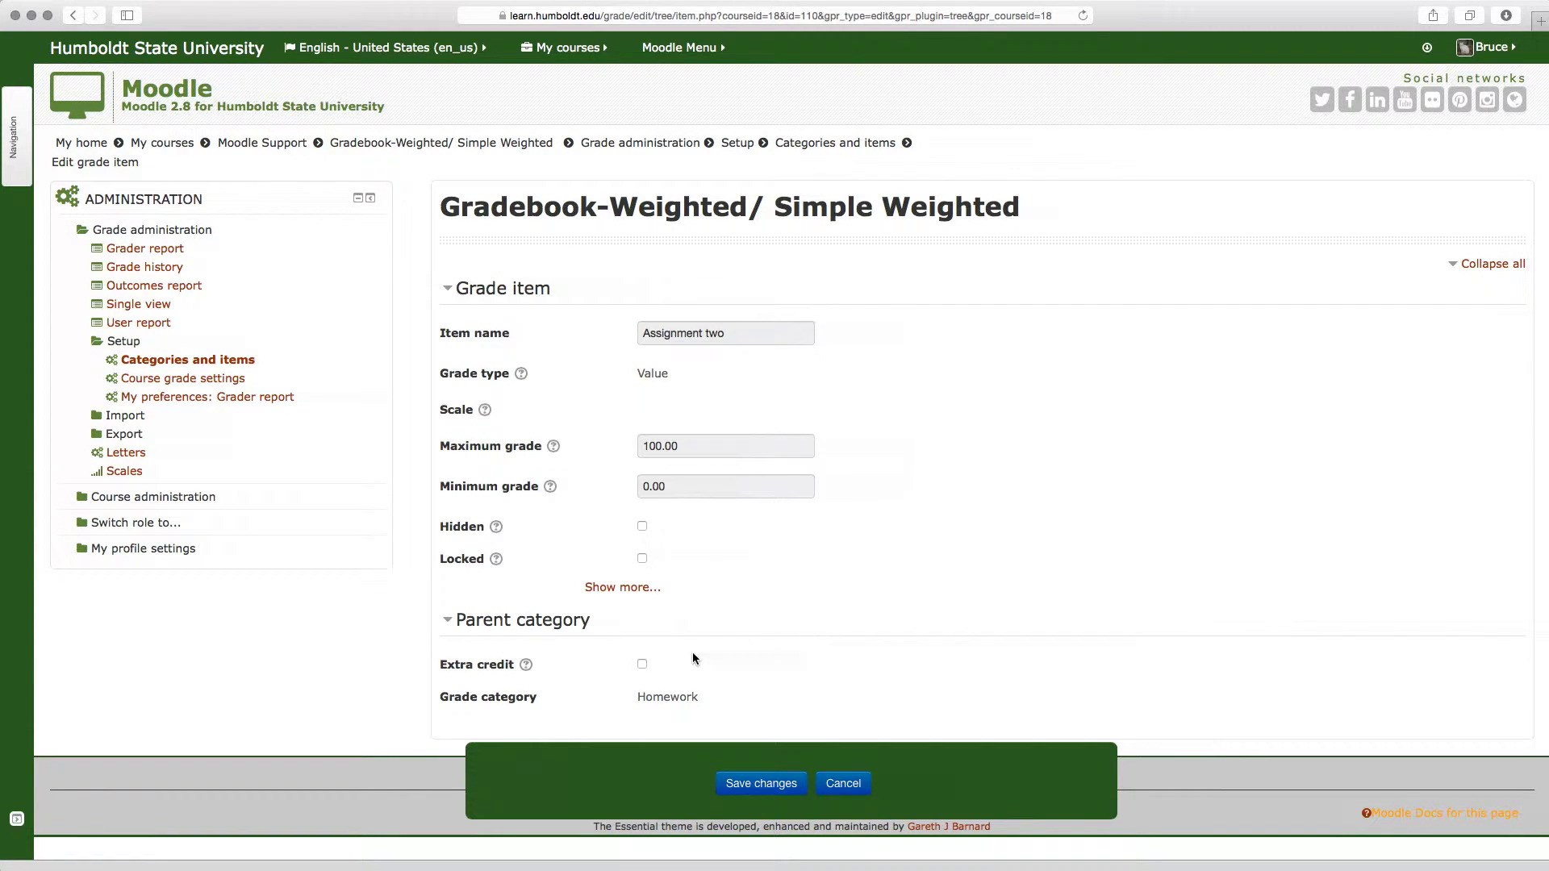
left_click(642, 665)
left_click(744, 781)
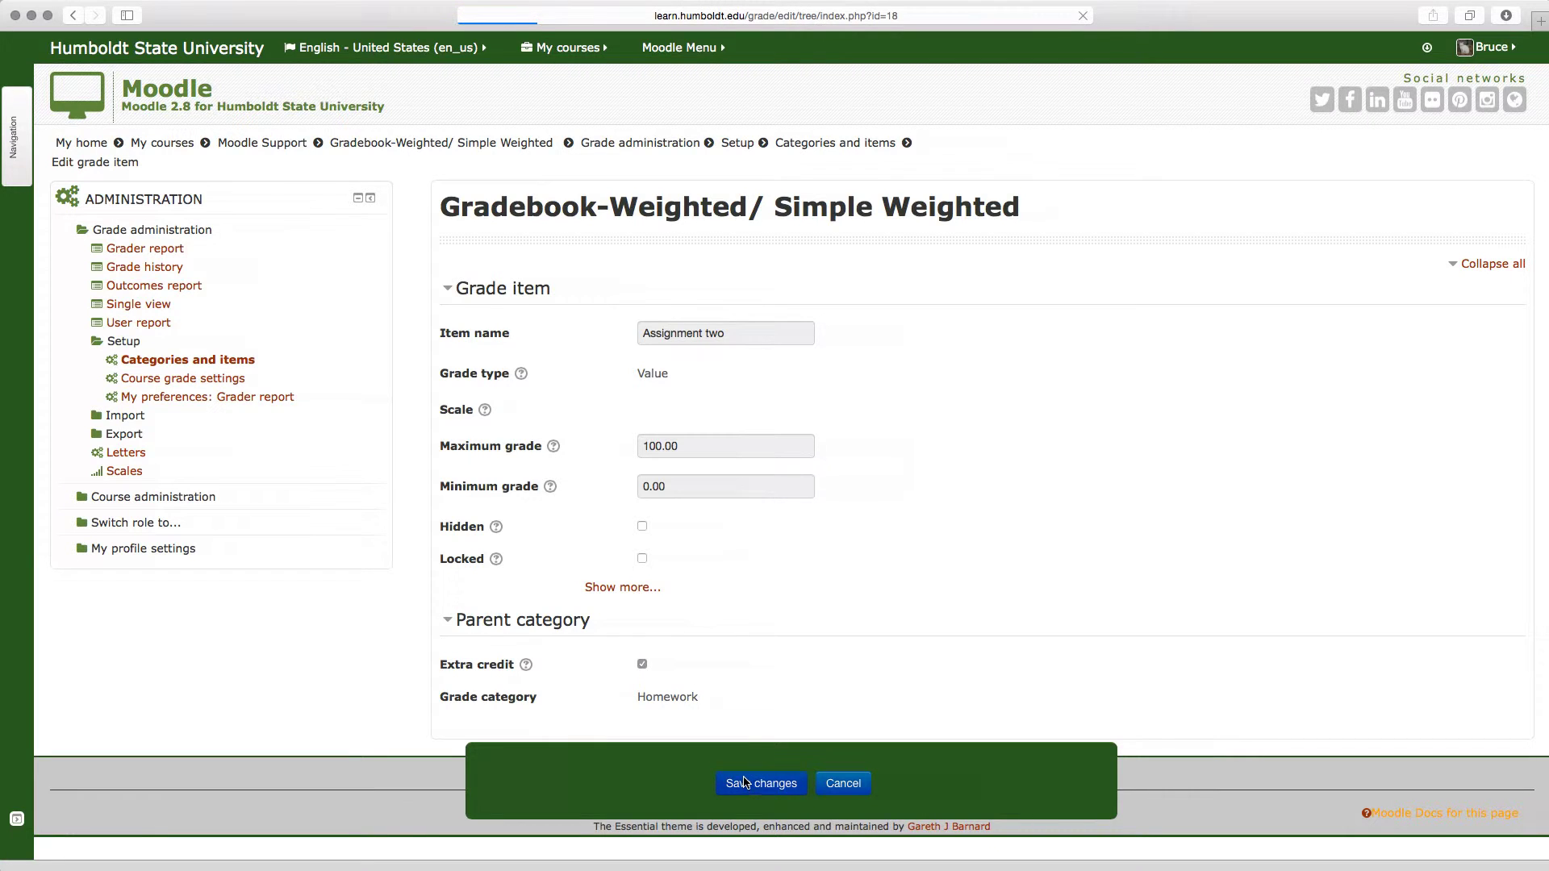
Step: Save the Categories and items page with Assignment two marked as extra credit
scroll(767, 752, "down", 3)
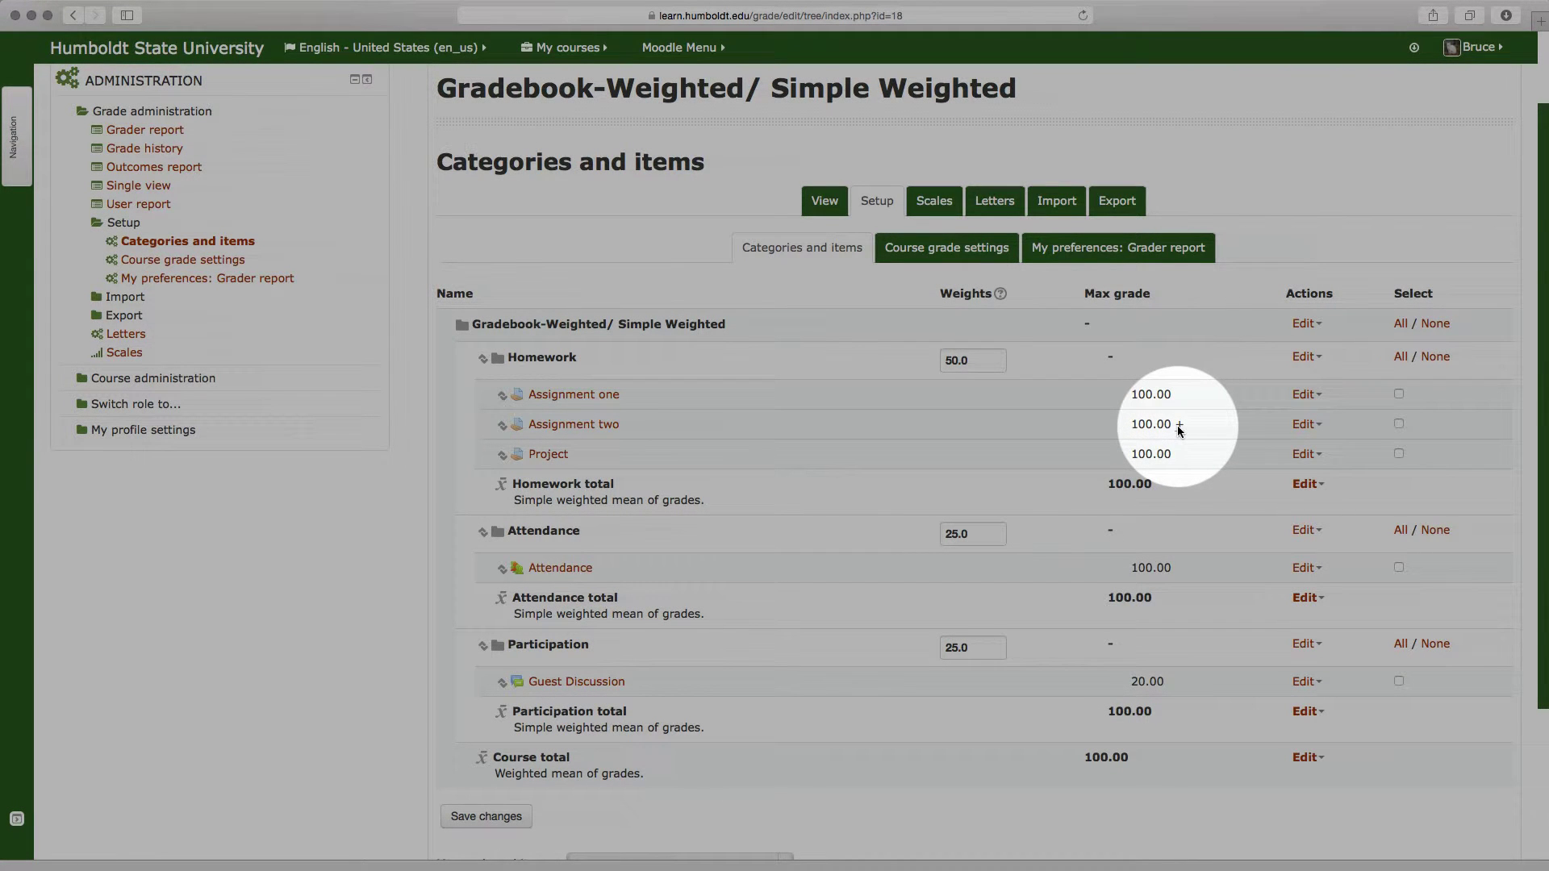
mouse_move(1178, 424)
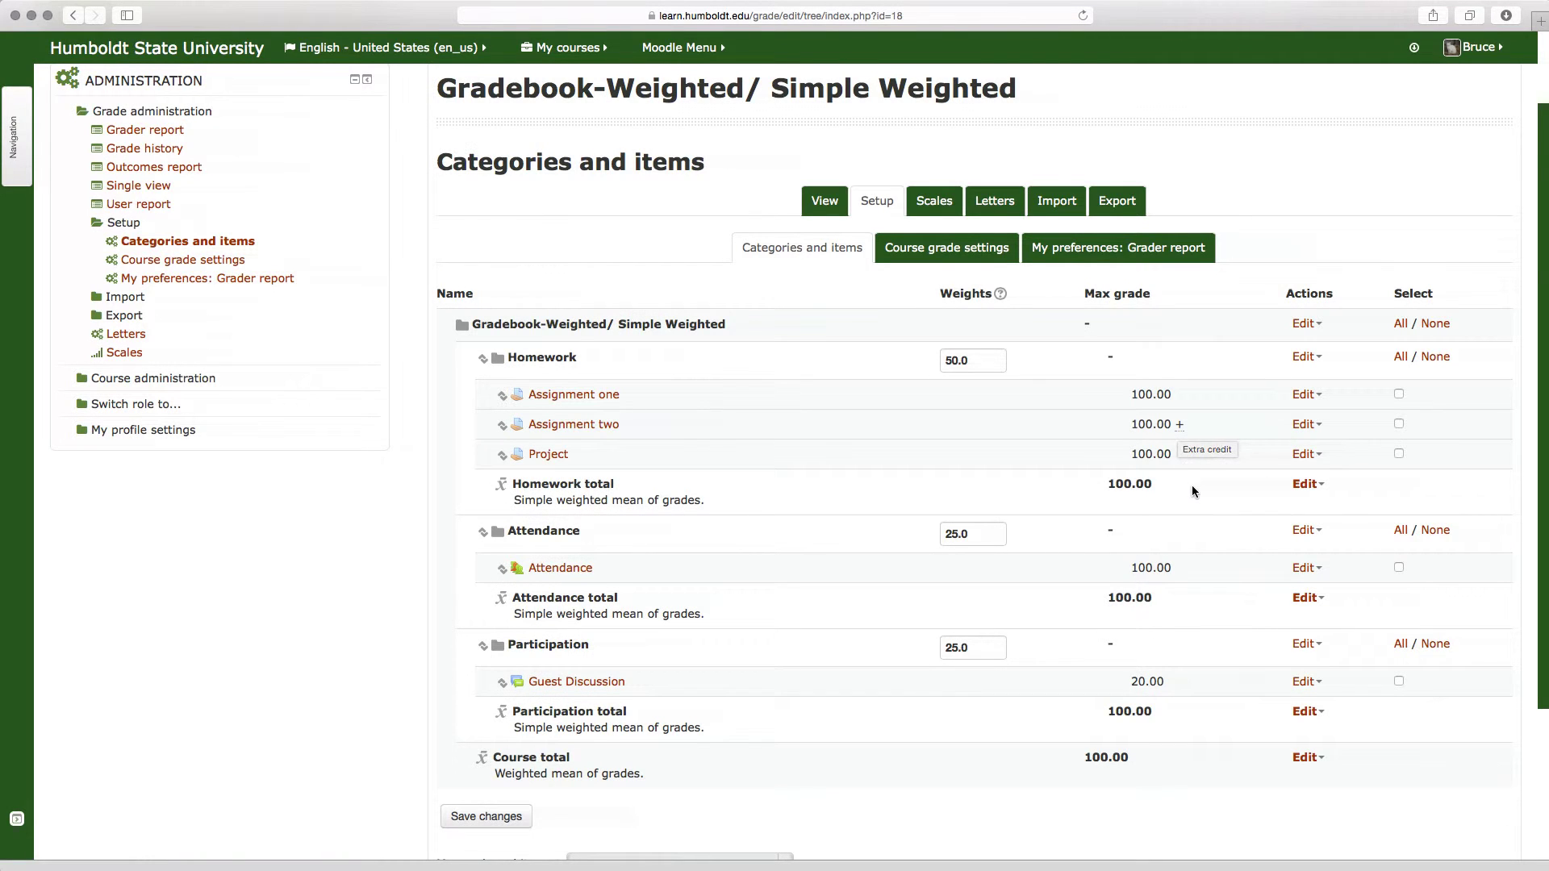
scroll(1193, 485, "down", 1)
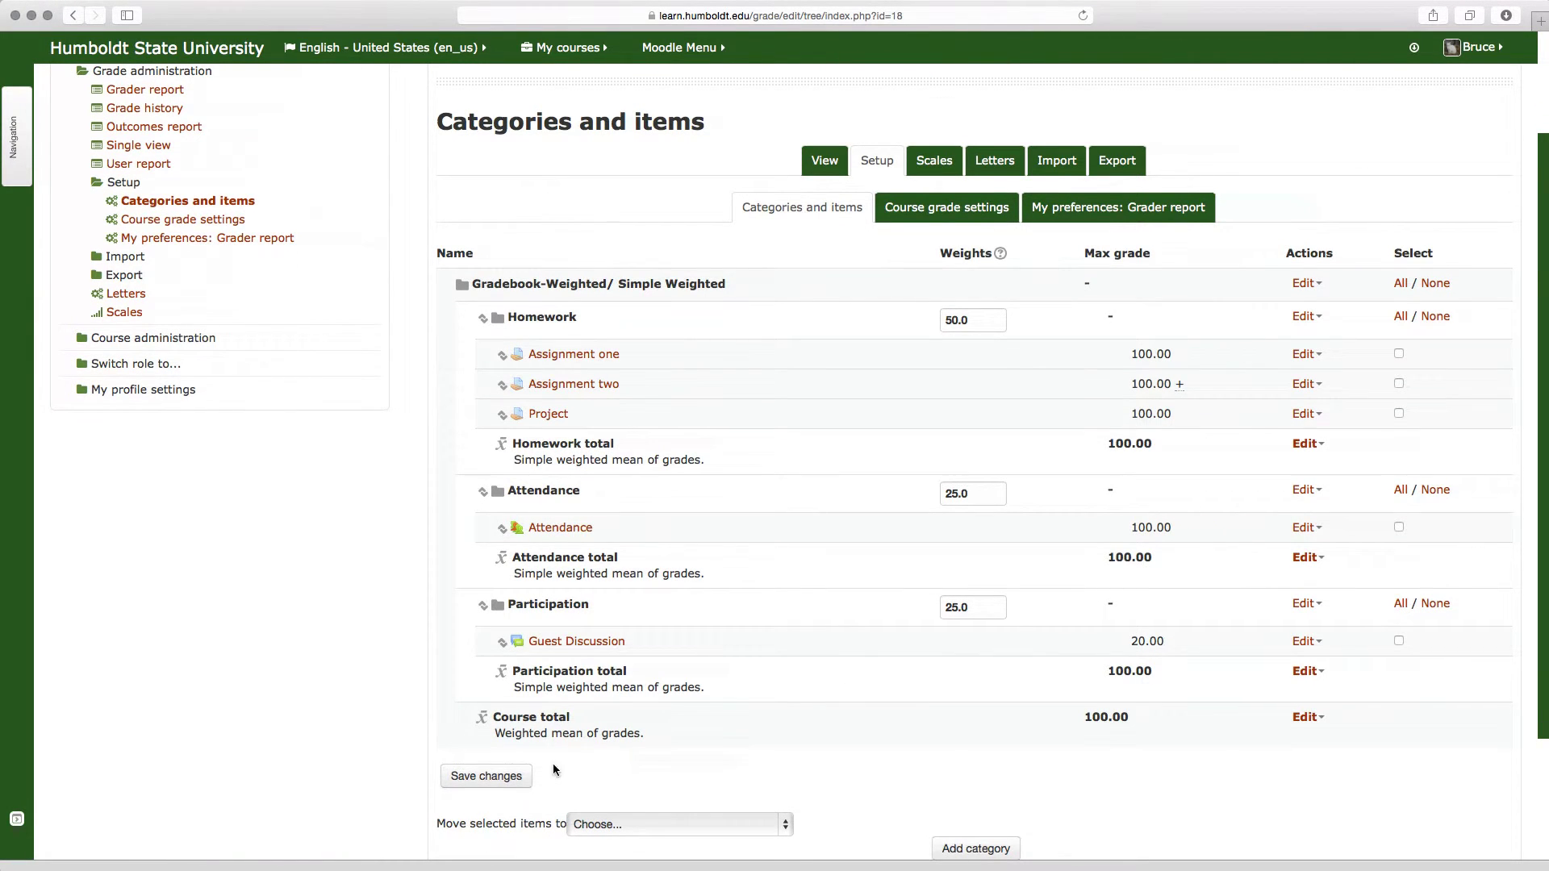
left_click(473, 776)
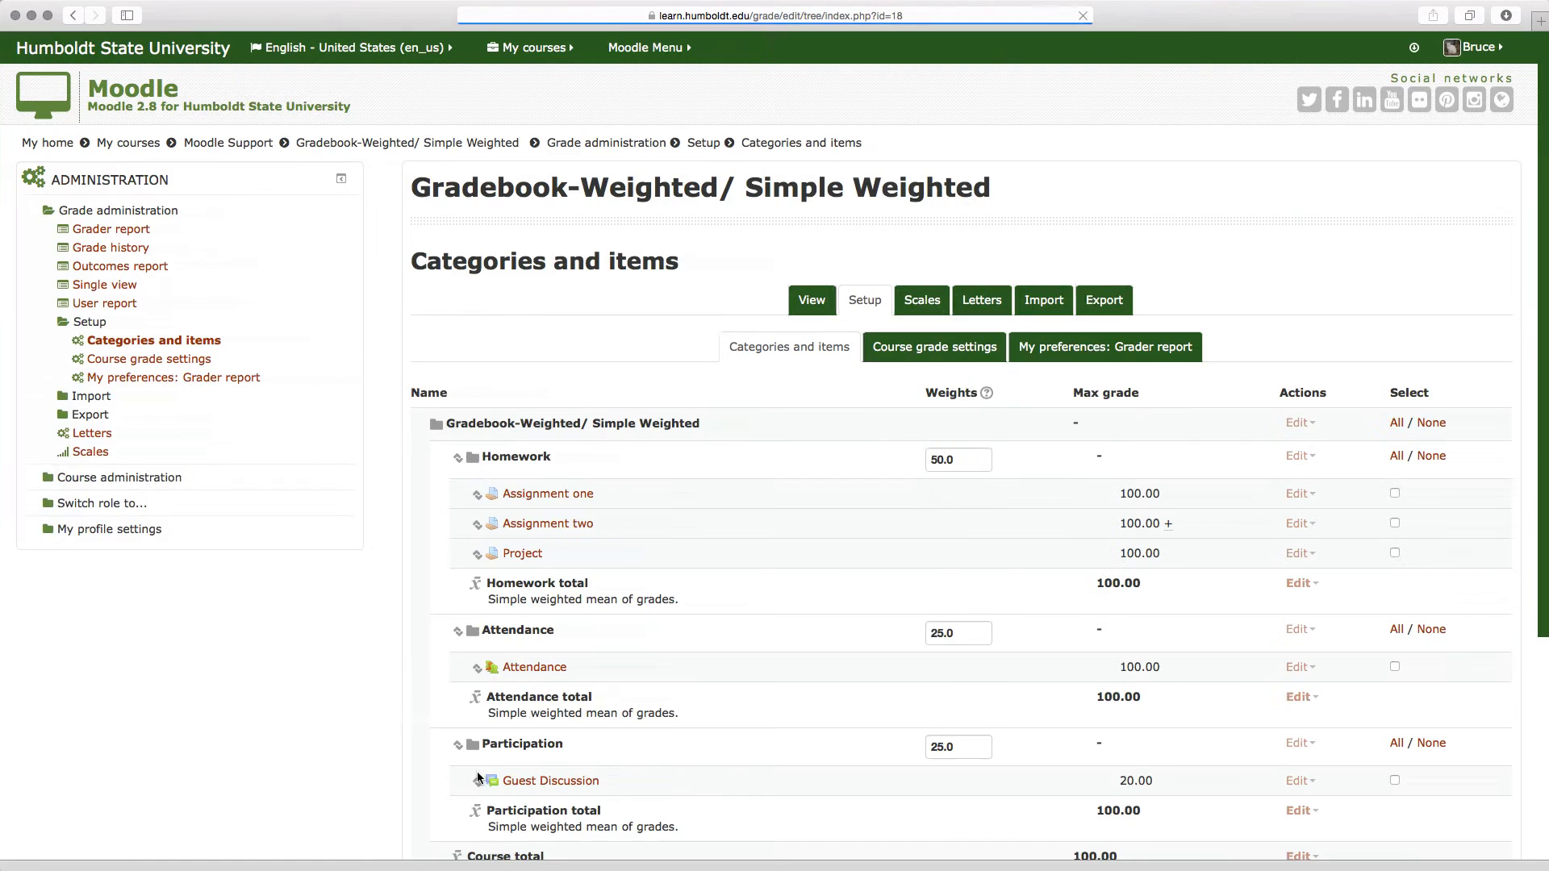
Step: Check the first test student's user report: Homework 100.00, course total 88.33% (B+)
scroll(783, 696, "down", 1)
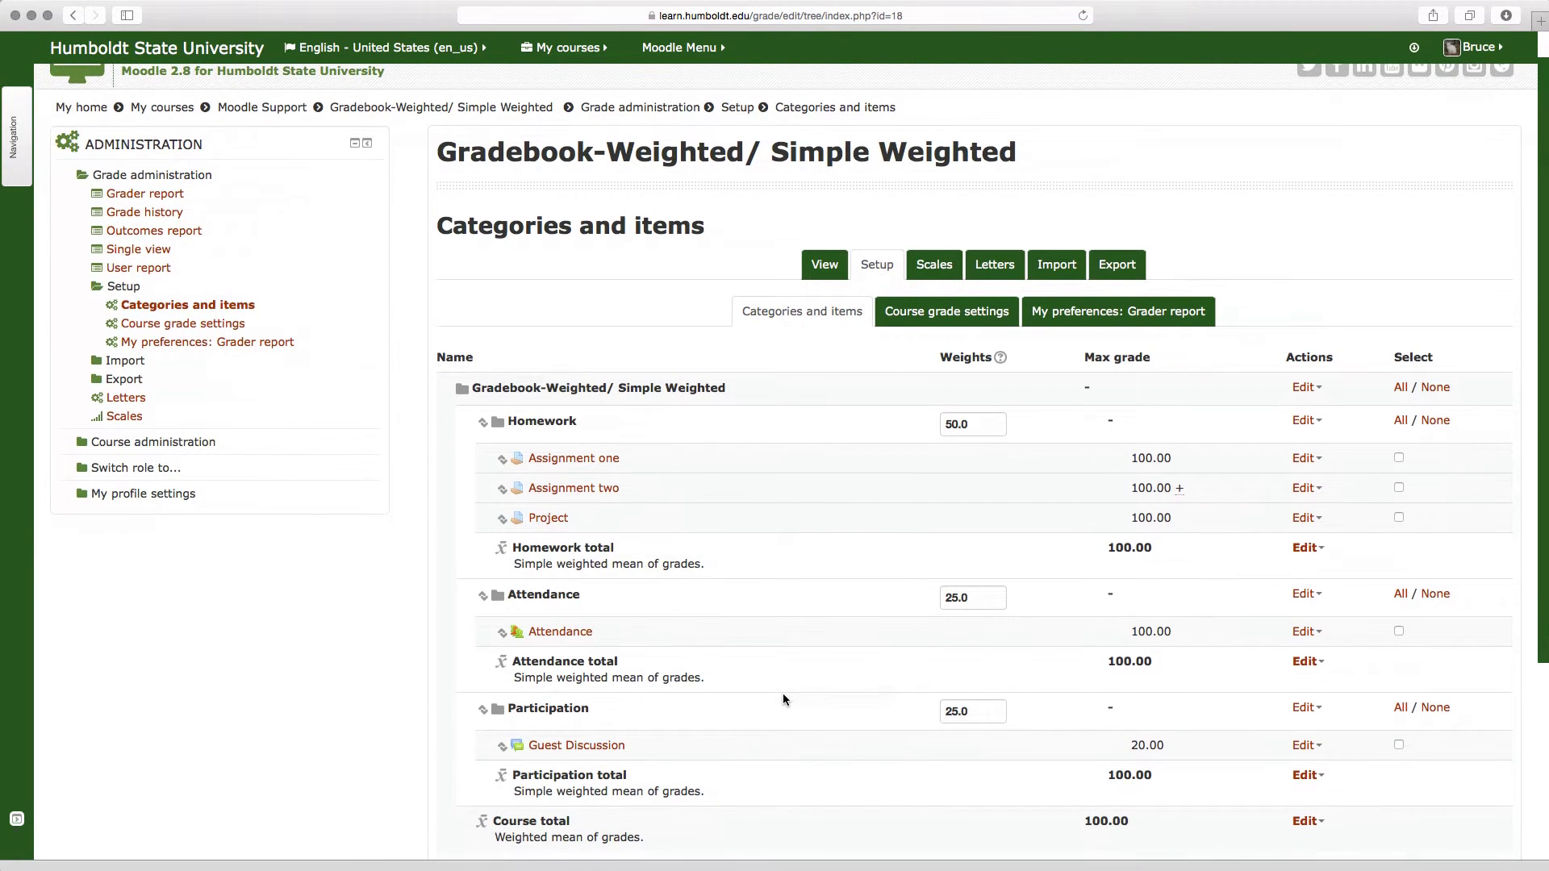
scroll(800, 337, "down", 1)
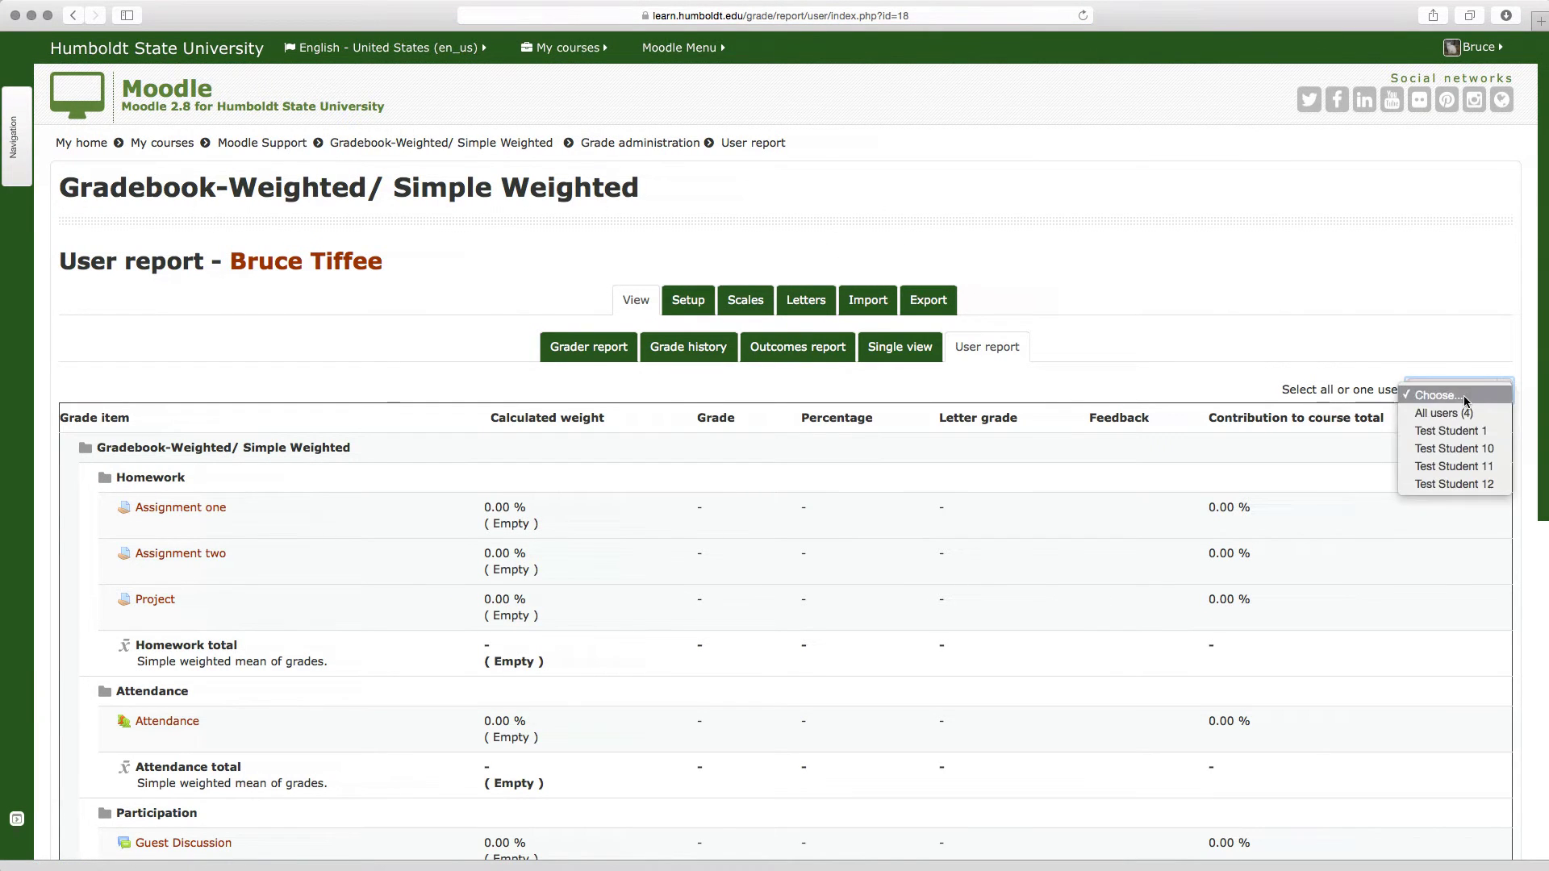
left_click(1450, 432)
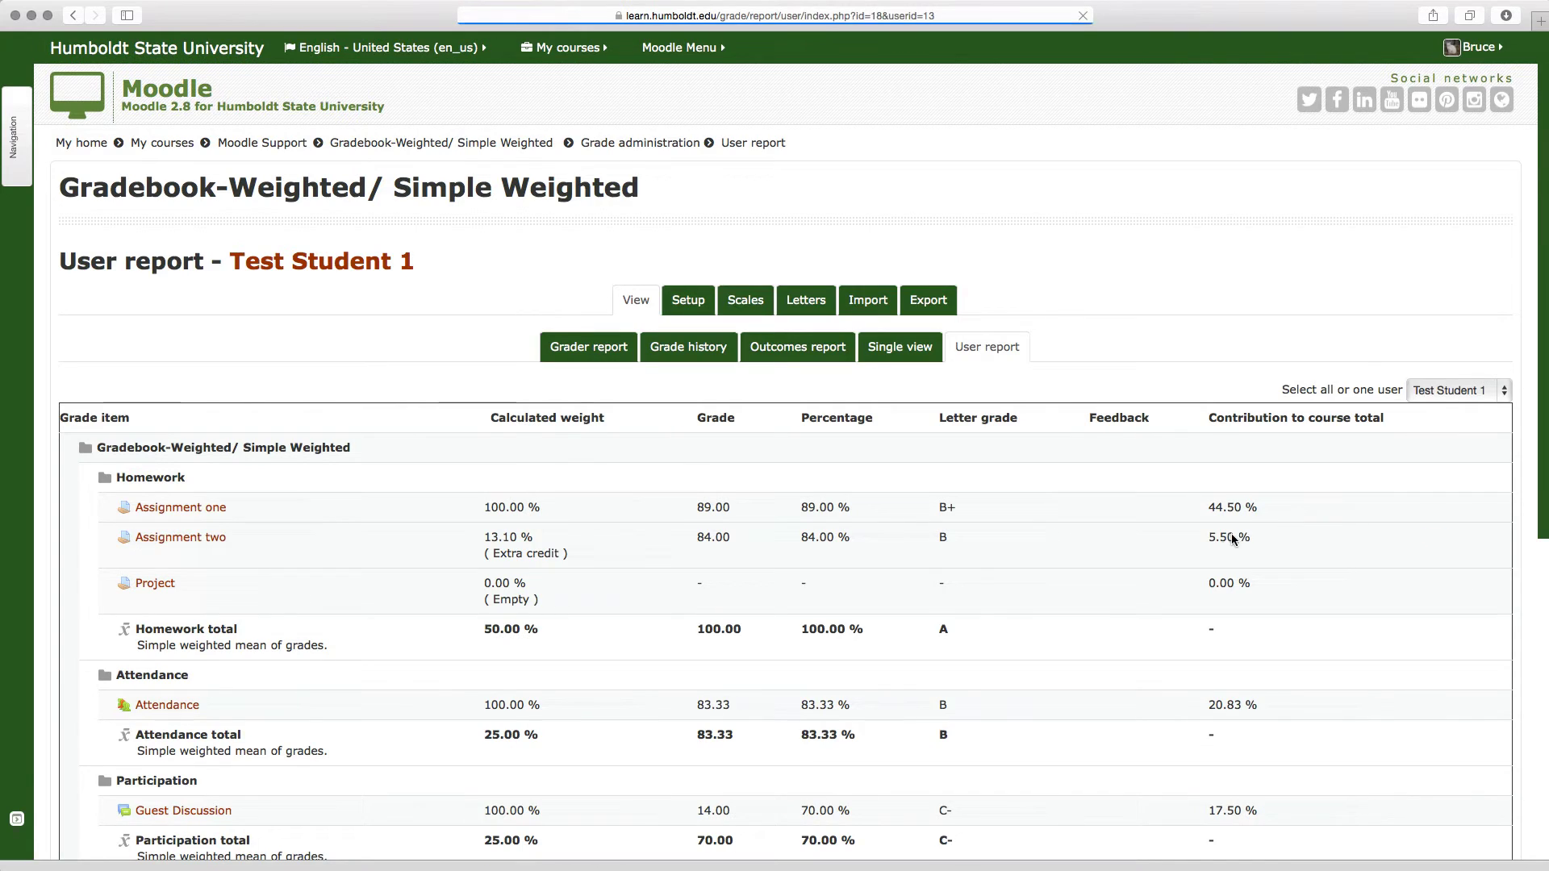
scroll(1232, 540, "down", 2)
scroll(1233, 541, "down", 2)
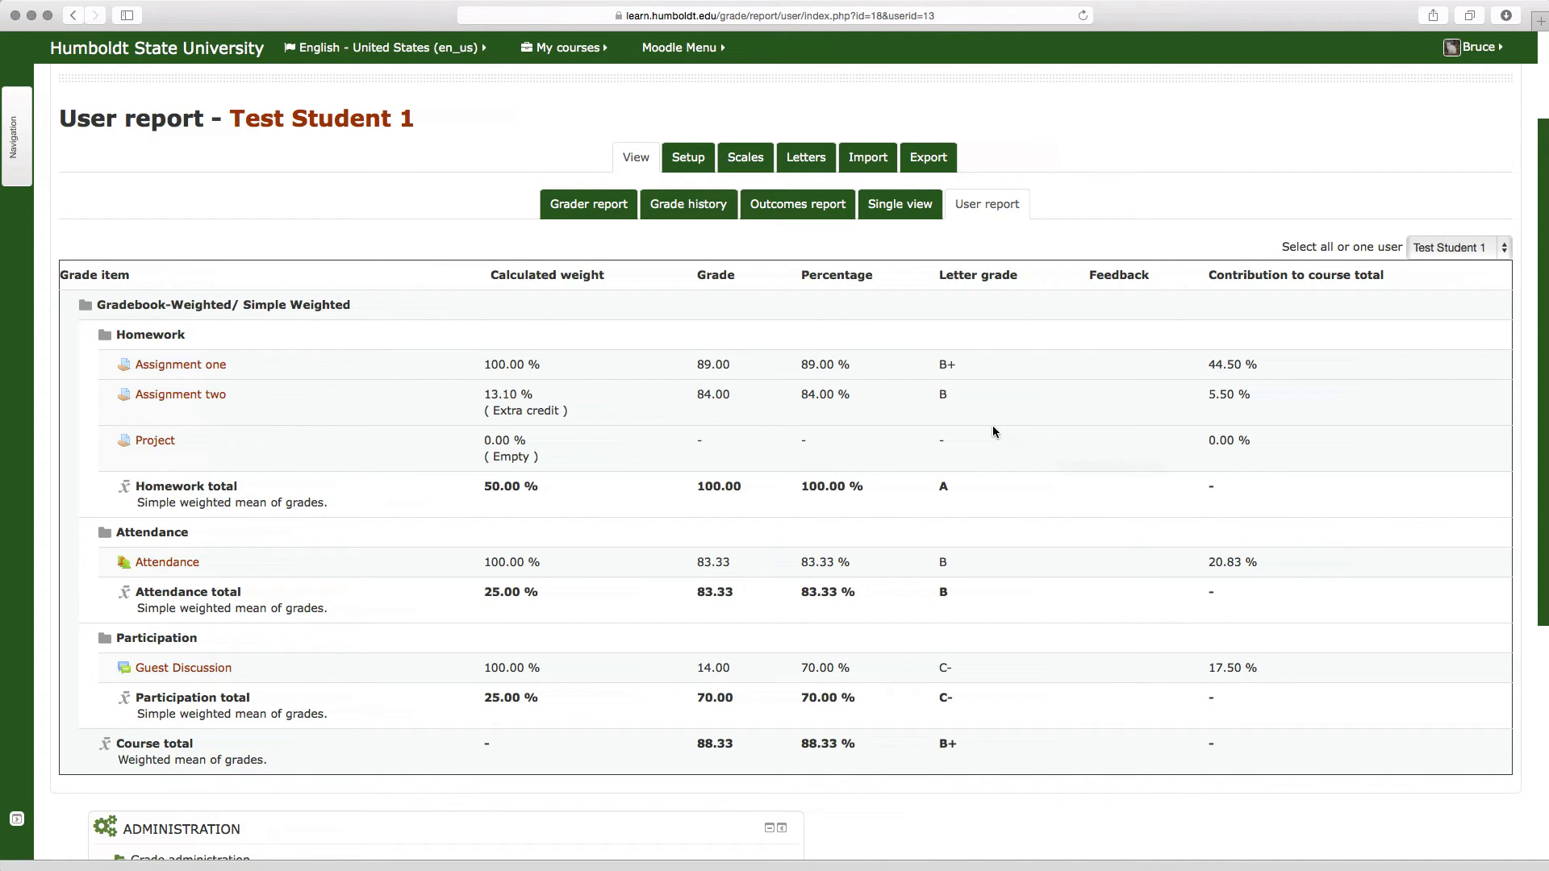
scroll(932, 407, "up", 3)
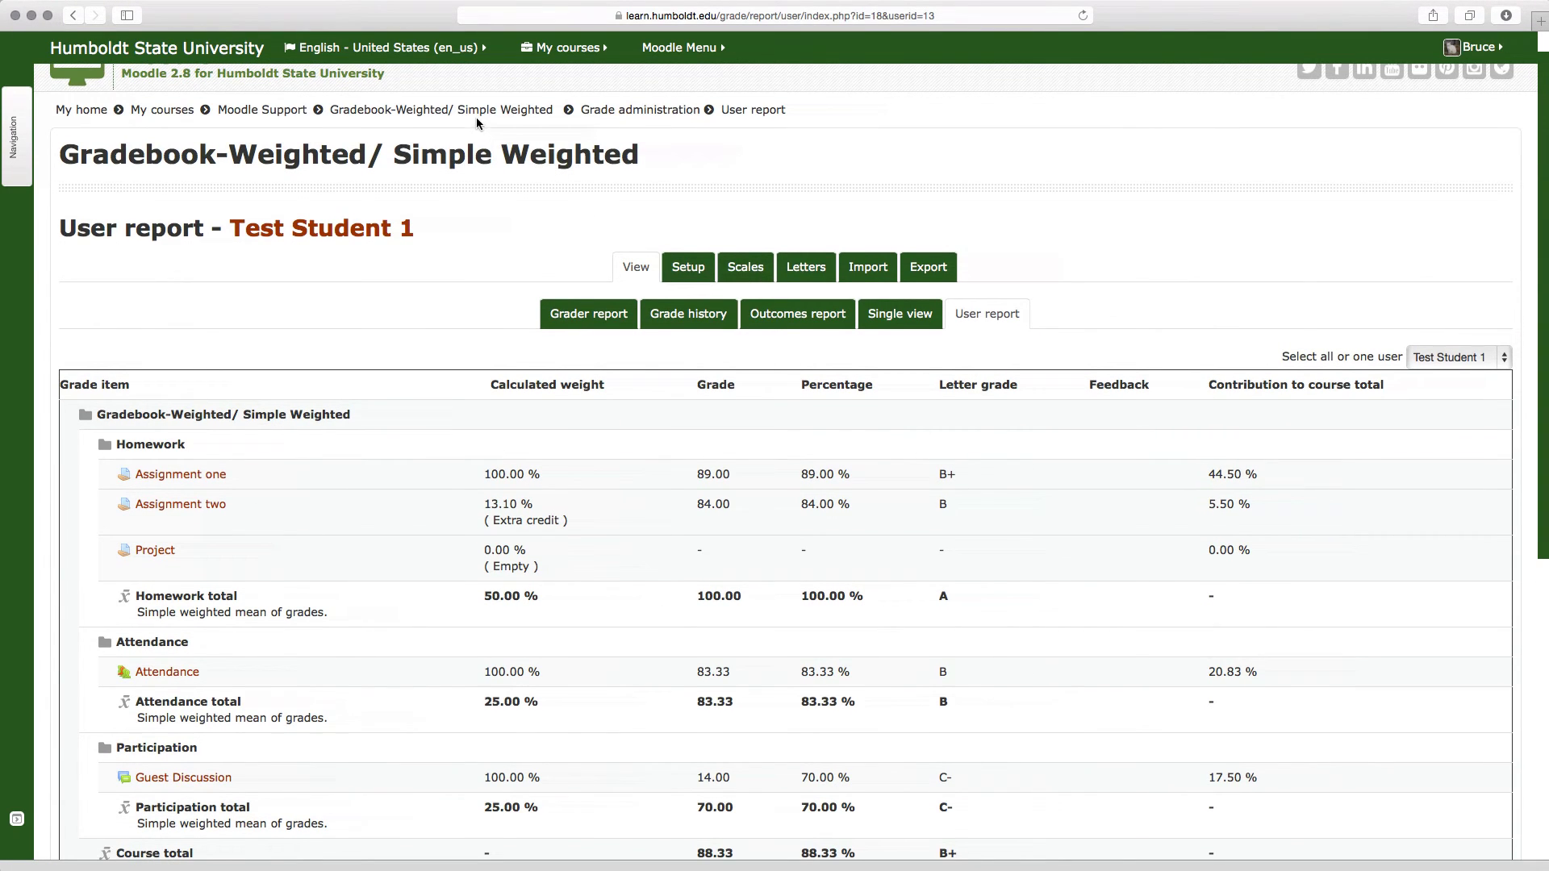
Step: Return to the Gradebook-Weighted/ Simple Weighted course home page via the breadcrumb
left_click(472, 109)
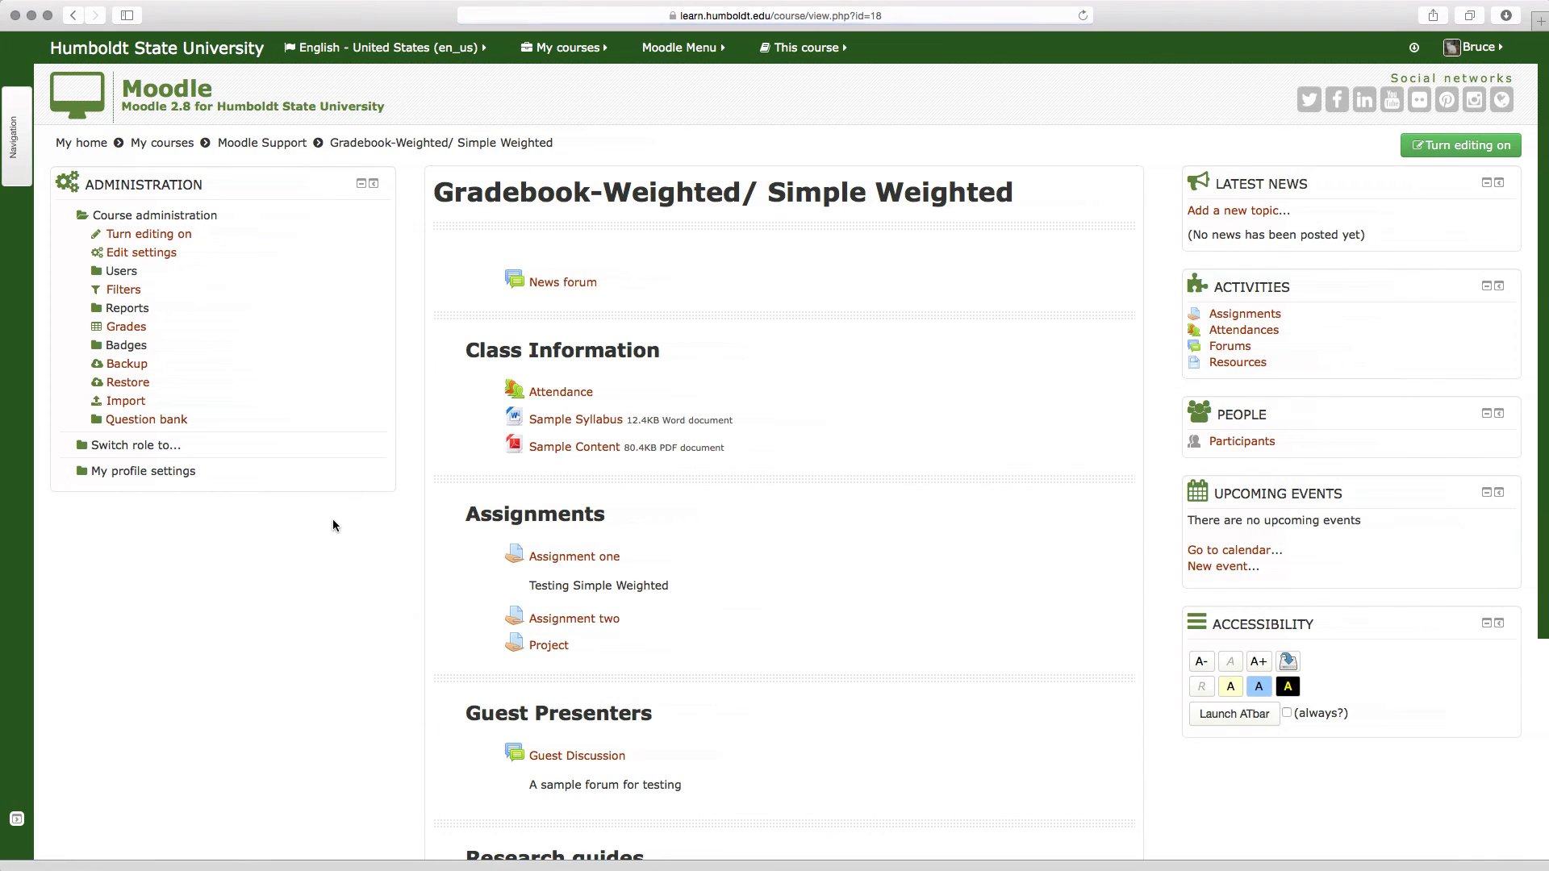